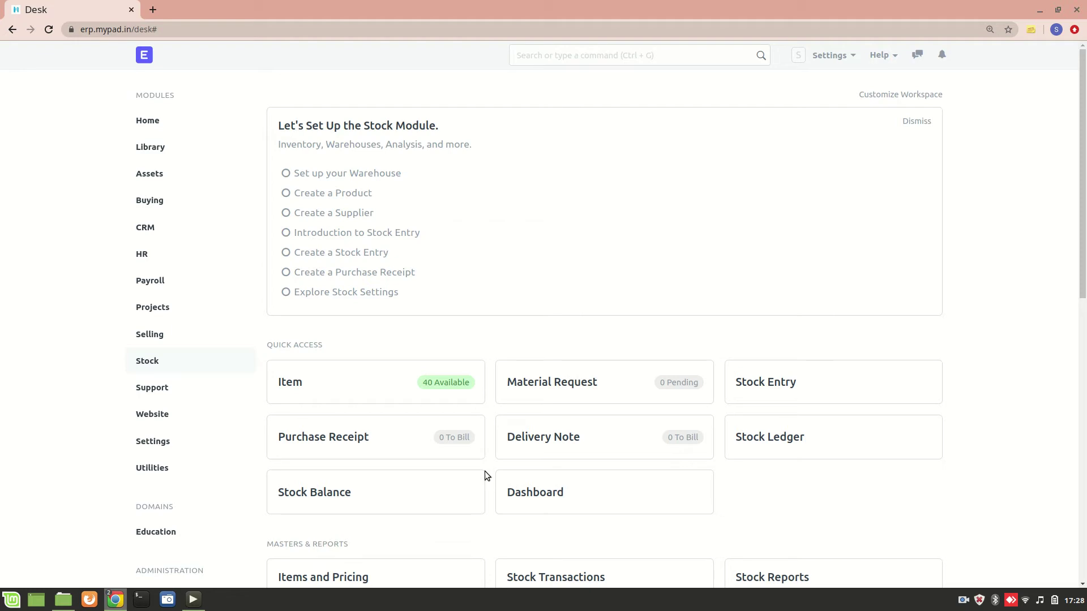
# Open the Item list from the Stock workspace and show its Menu actions.
pyautogui.scroll(-4, 389, 456)
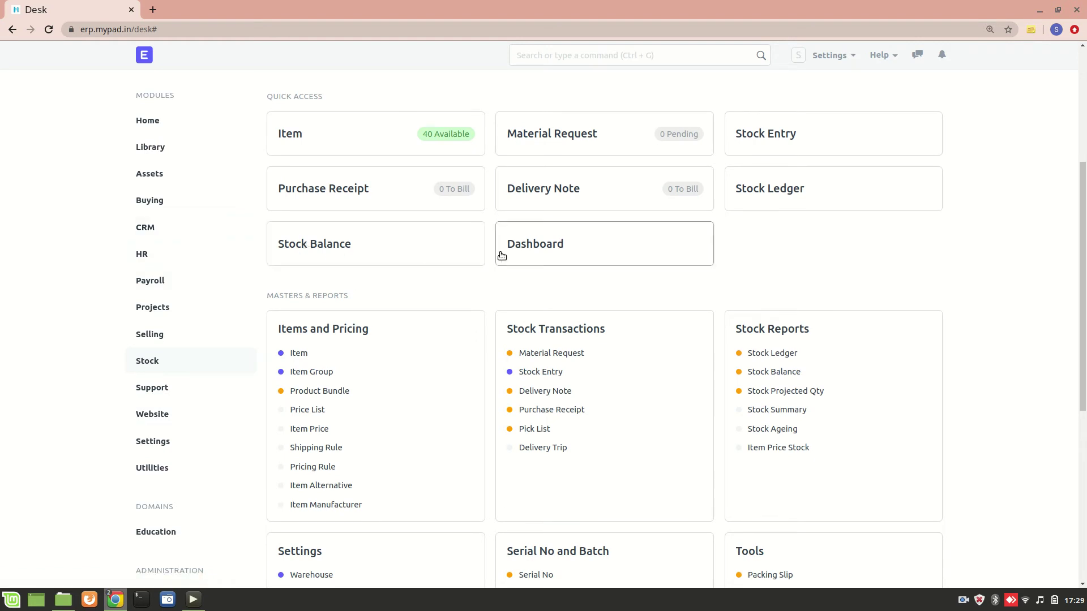
pyautogui.click(351, 131)
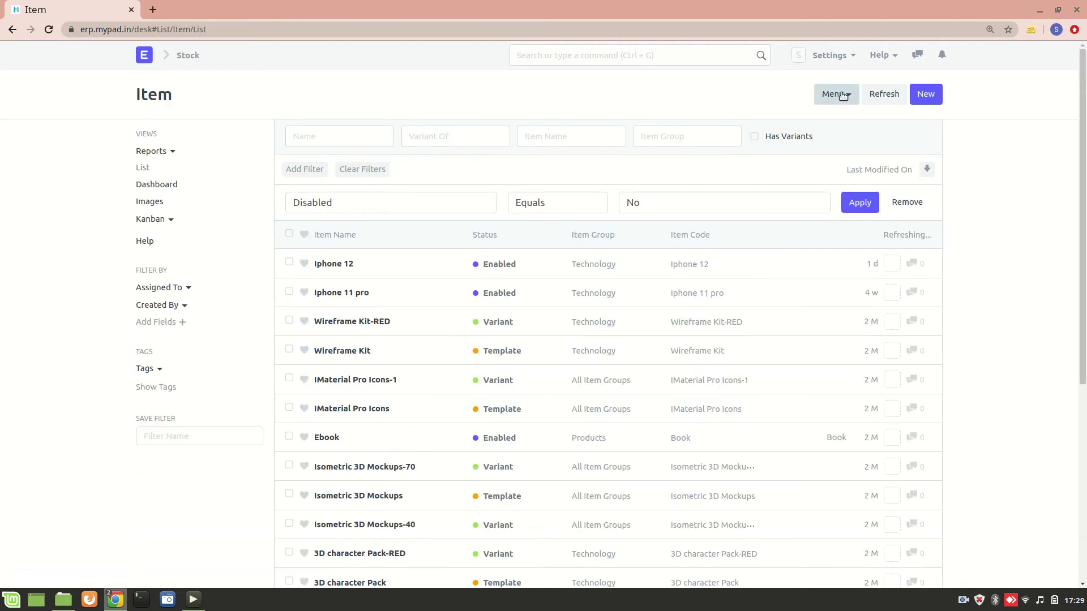
pyautogui.click(836, 94)
# Open Customize Form for Item and scroll through its settings and fields.
pyautogui.click(772, 228)
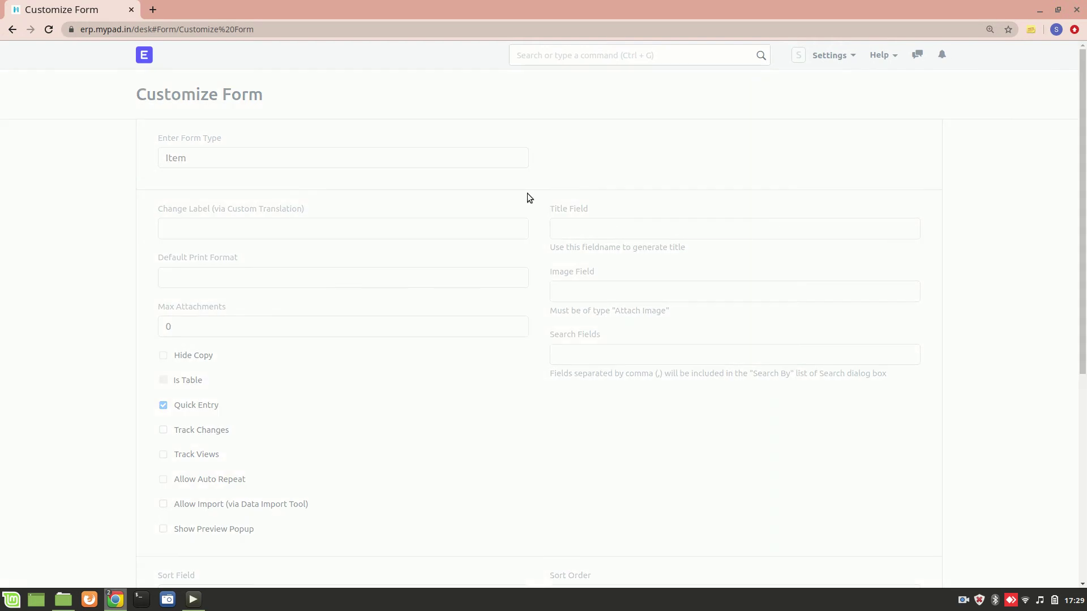
pyautogui.scroll(-3, 234, 389)
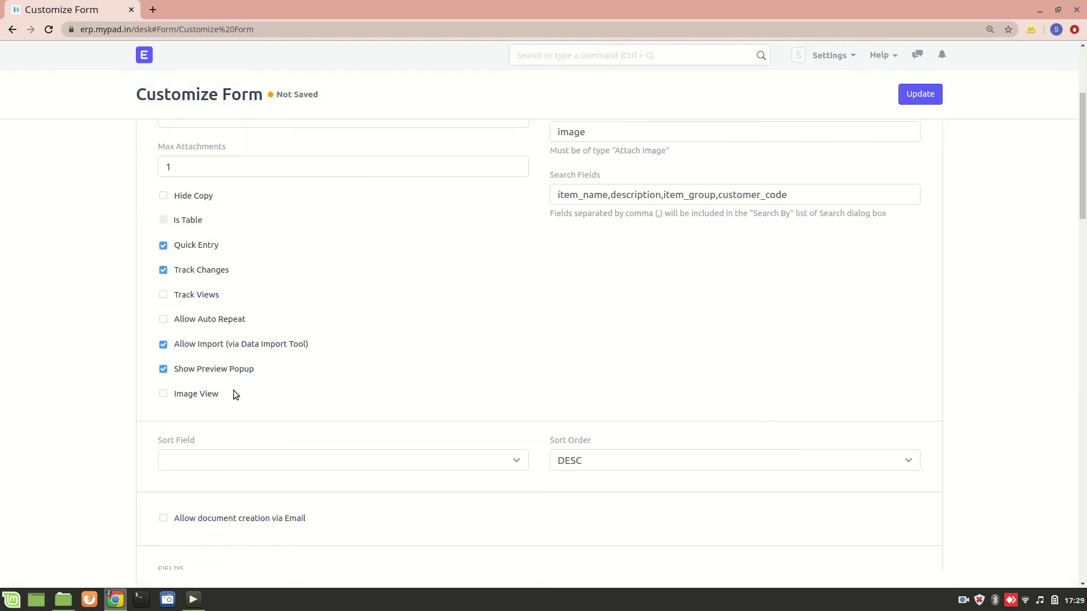
pyautogui.scroll(-7, 240, 395)
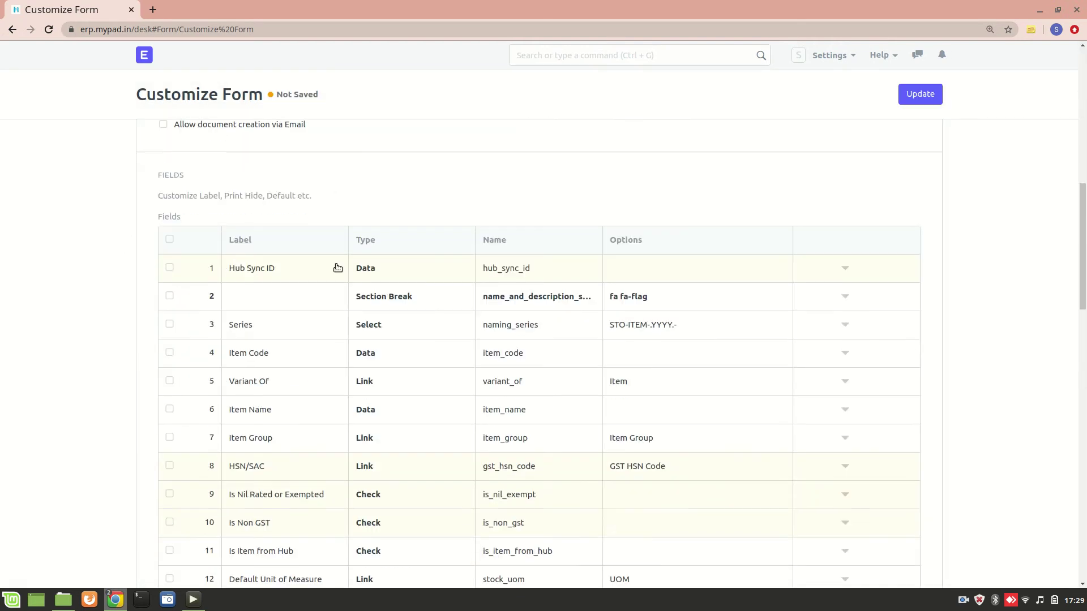
pyautogui.scroll(7, 334, 270)
pyautogui.scroll(2, 277, 447)
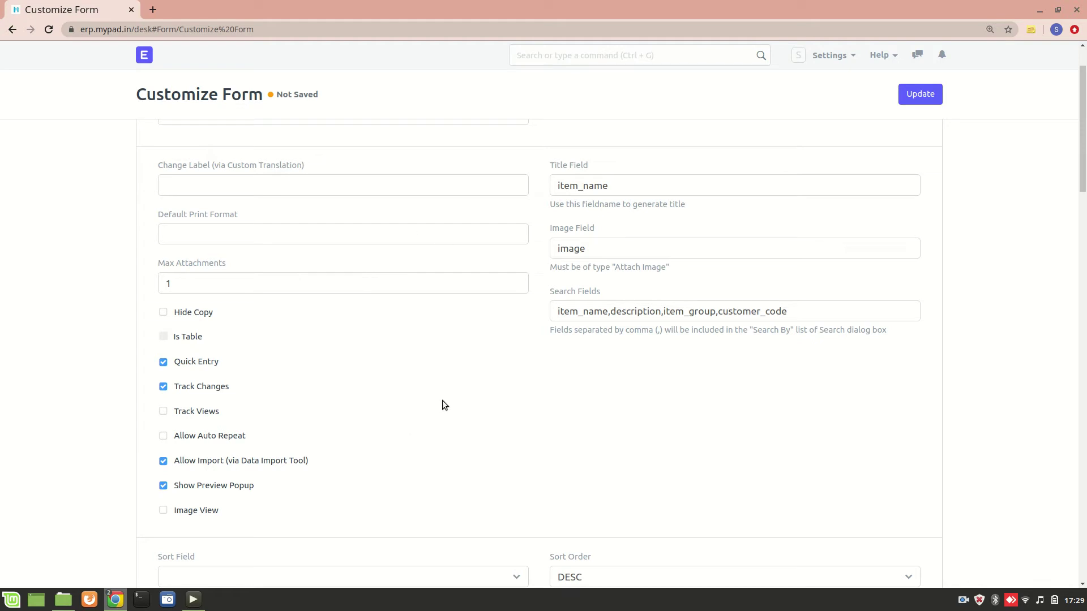
pyautogui.scroll(2, 443, 401)
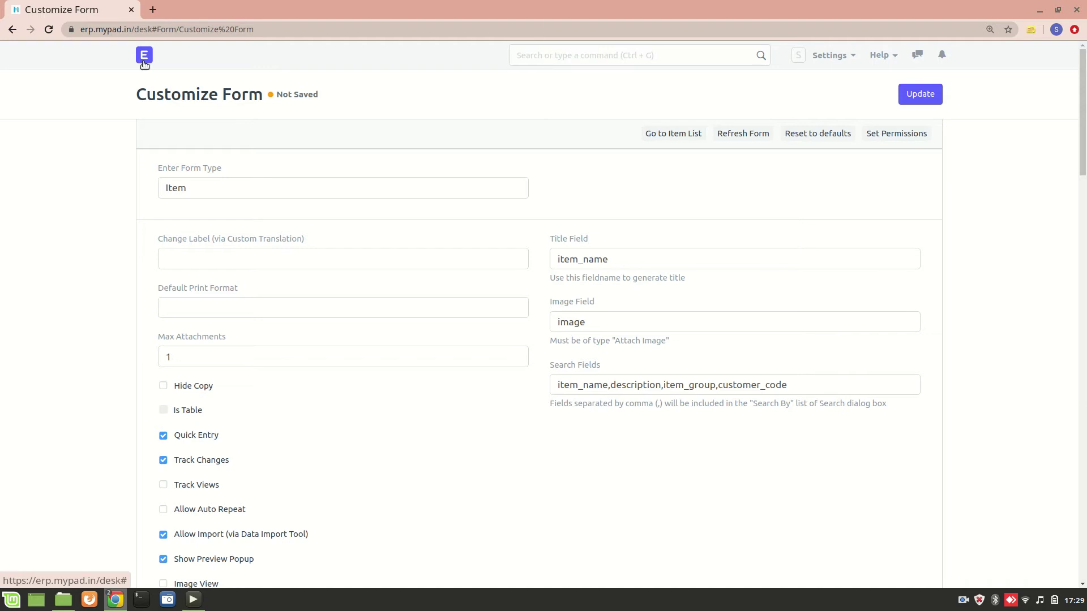
pyautogui.scroll(-2, 167, 232)
pyautogui.write('1')
pyautogui.scroll(-3, 168, 232)
pyautogui.scroll(4, 167, 232)
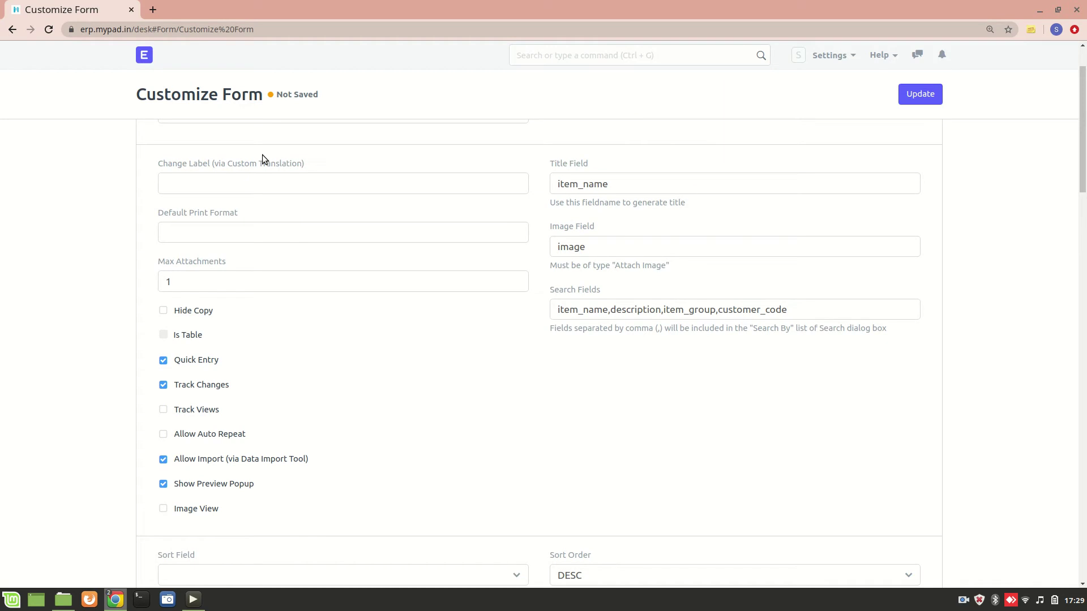
pyautogui.scroll(2, 263, 155)
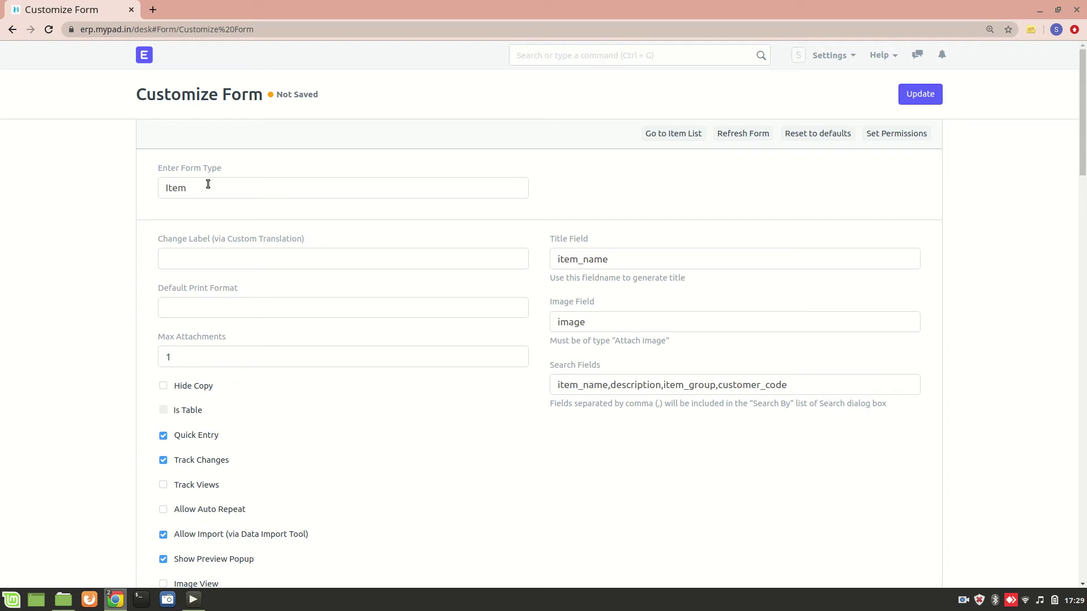
# Change the Item label to 'Product', fixing the 'Peoduct' typo, and update it.
pyautogui.click(229, 255)
pyautogui.click(197, 262)
pyautogui.write('Pe')
pyautogui.write('odu')
pyautogui.write('ct')
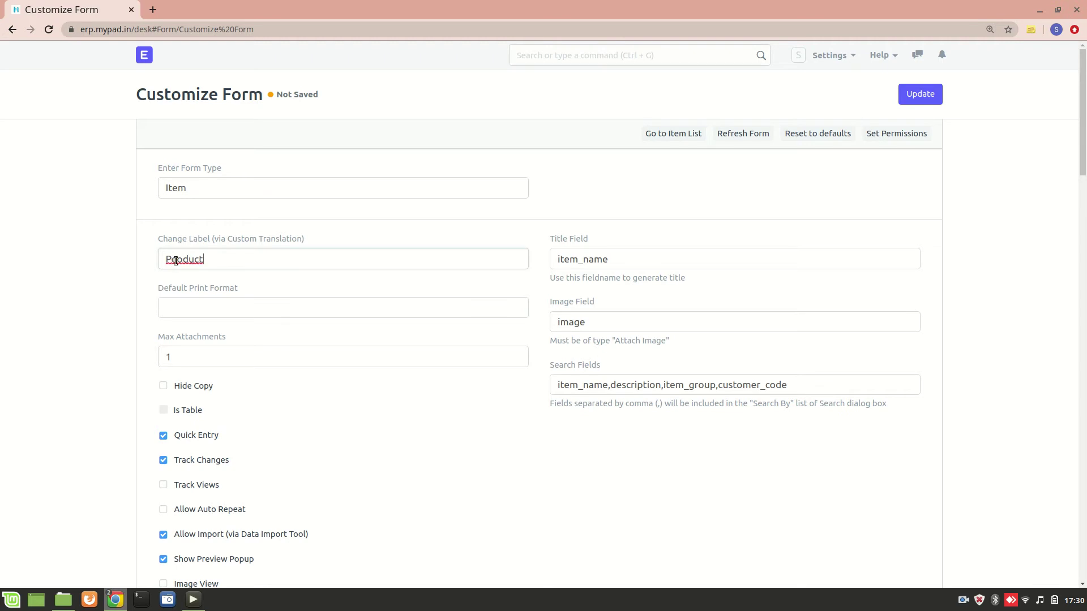
pyautogui.click(175, 261)
pyautogui.press('BackSpace')
pyautogui.write('r')
pyautogui.click(918, 92)
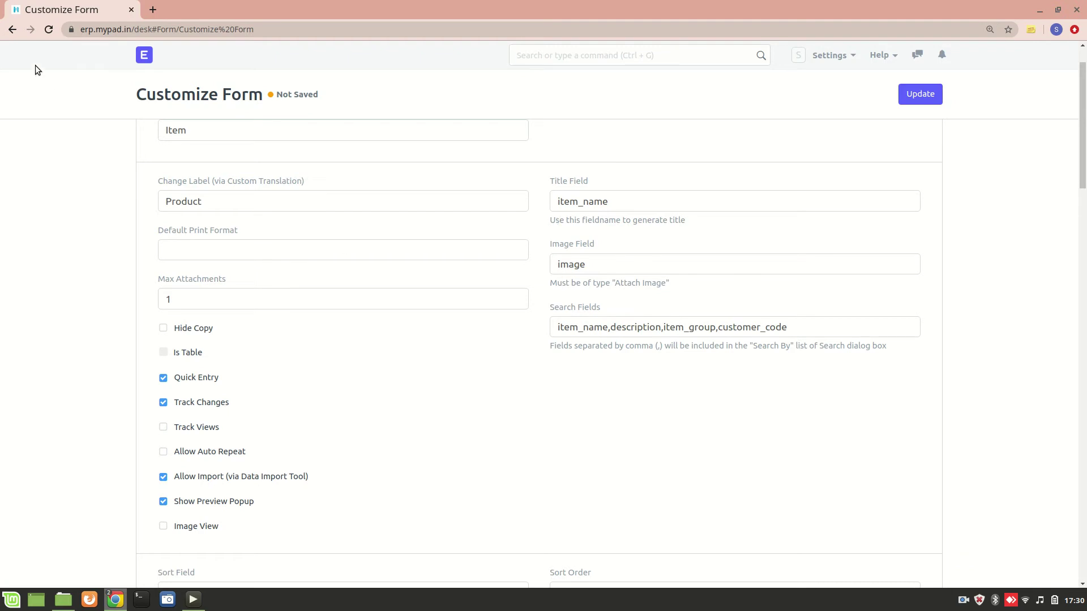
# Duplicate the browser tab and go to the Desk home in the copy.
pyautogui.rightClick(78, 3)
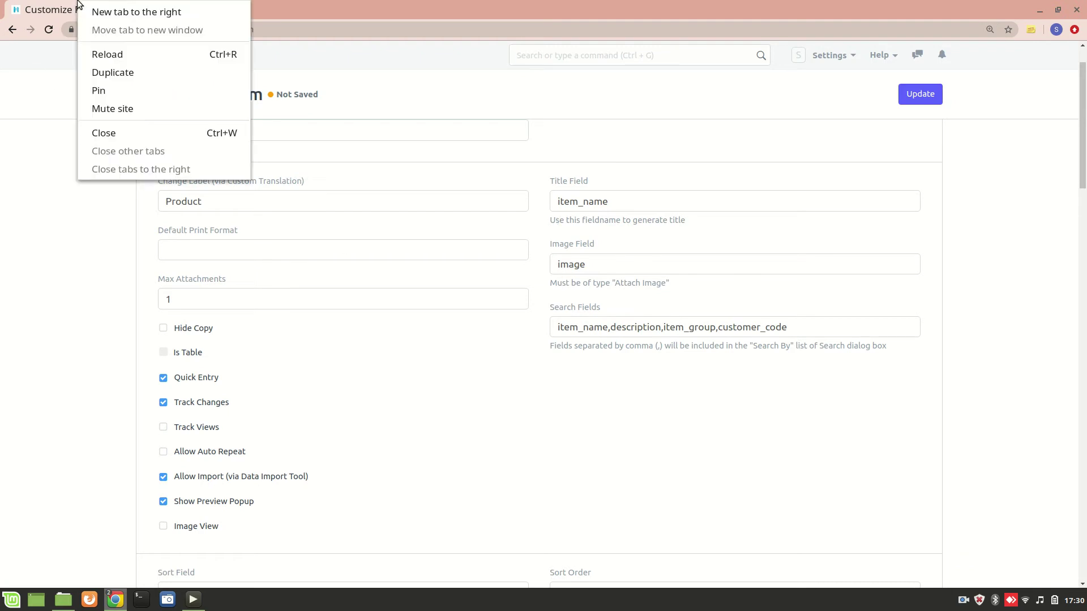
pyautogui.click(128, 74)
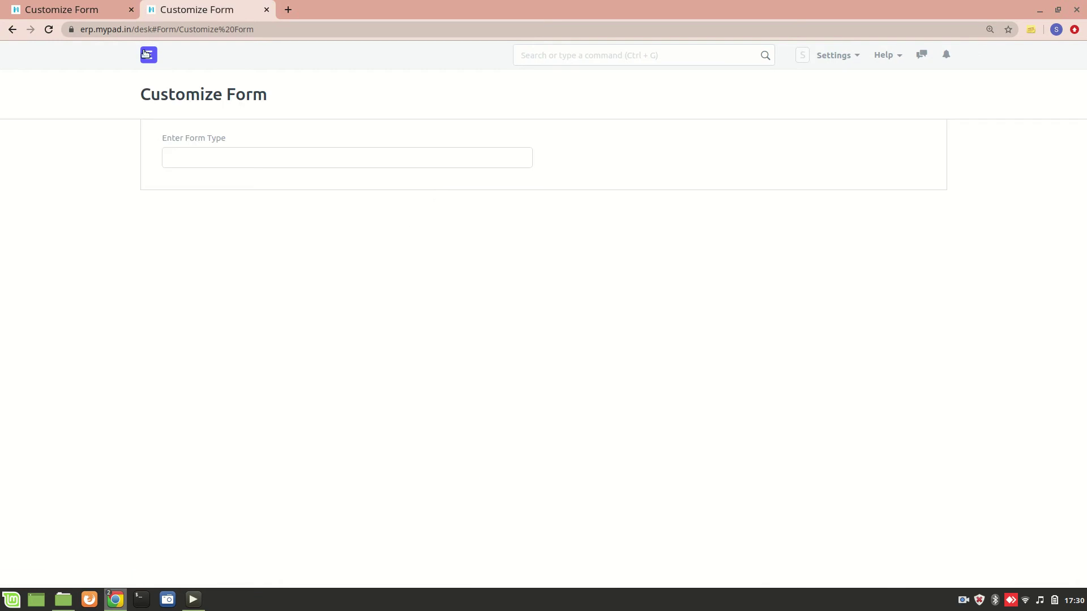
pyautogui.click(146, 54)
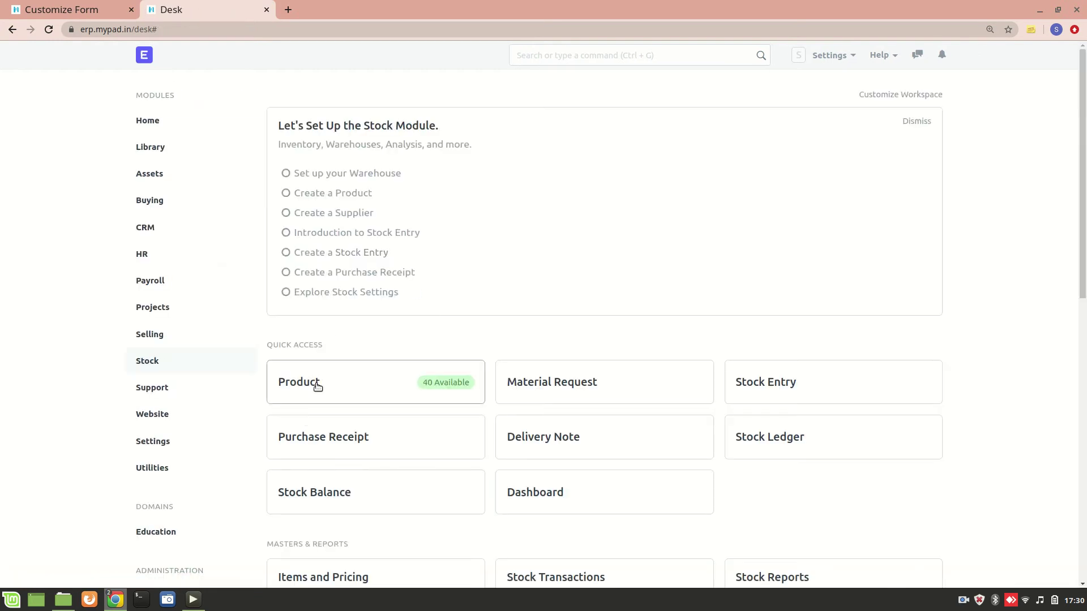
pyautogui.scroll(-2, 327, 485)
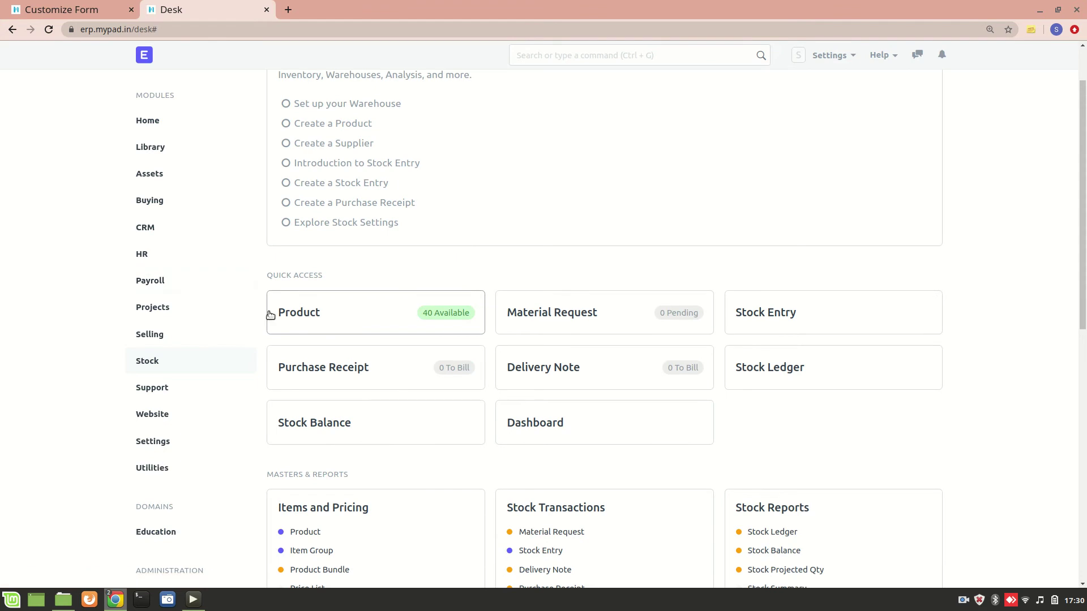
# Open the Product list from the Stock workspace, then return to the Customize Form tab.
pyautogui.hotkey('ctrl', 'pageup')
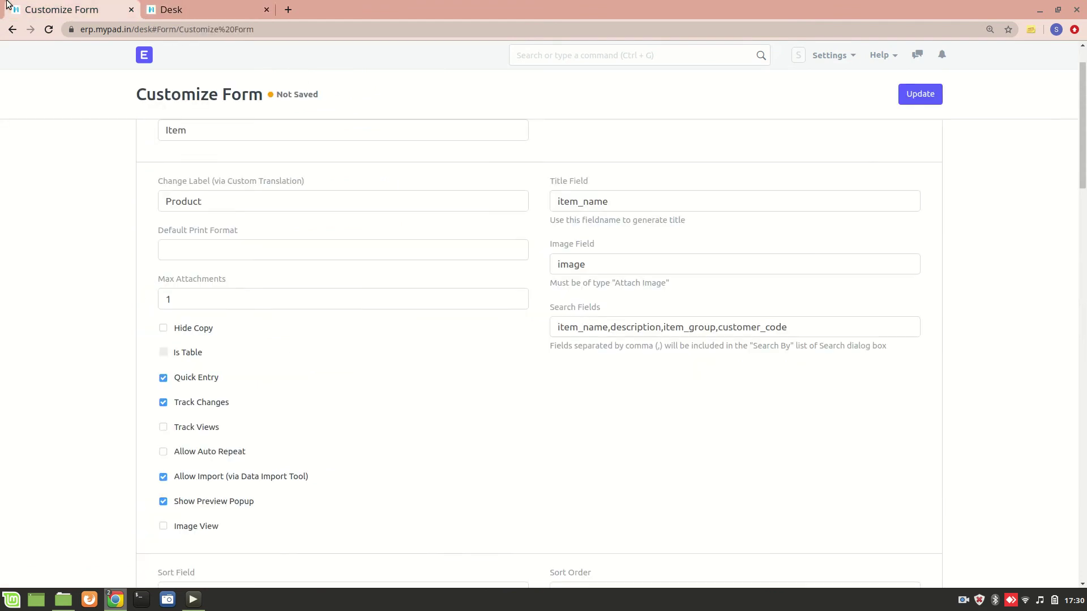
pyautogui.click(165, 7)
pyautogui.click(346, 308)
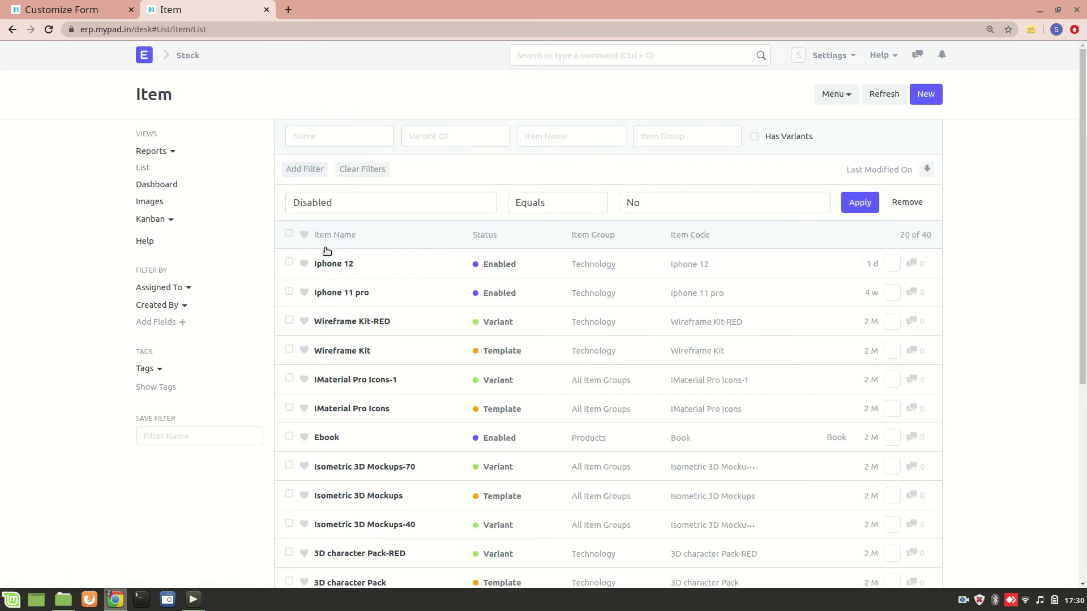
pyautogui.click(105, 14)
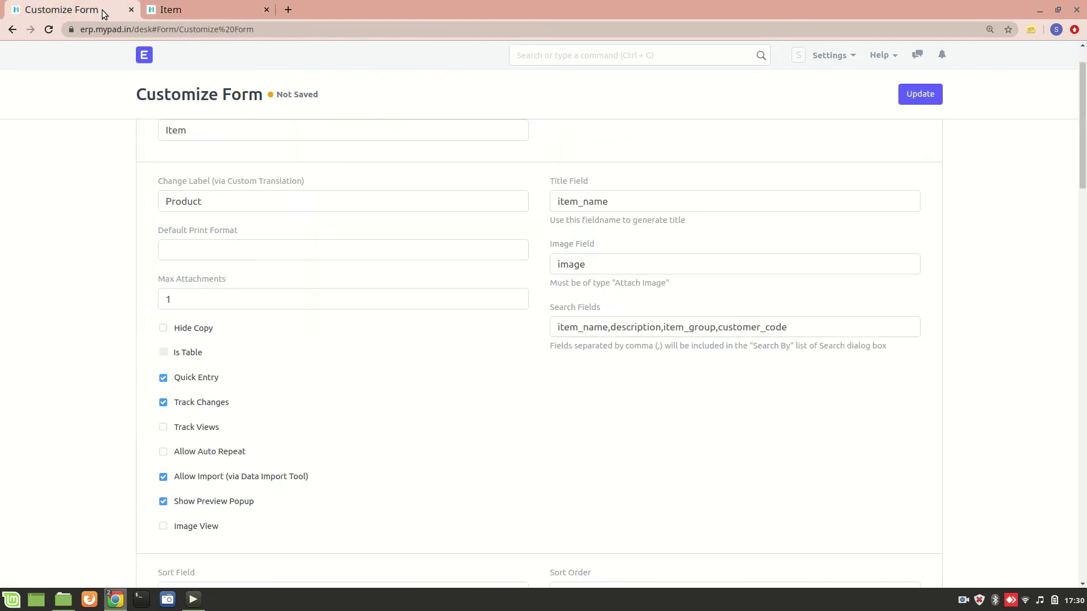
pyautogui.hotkey('ctrl', 'Tab')
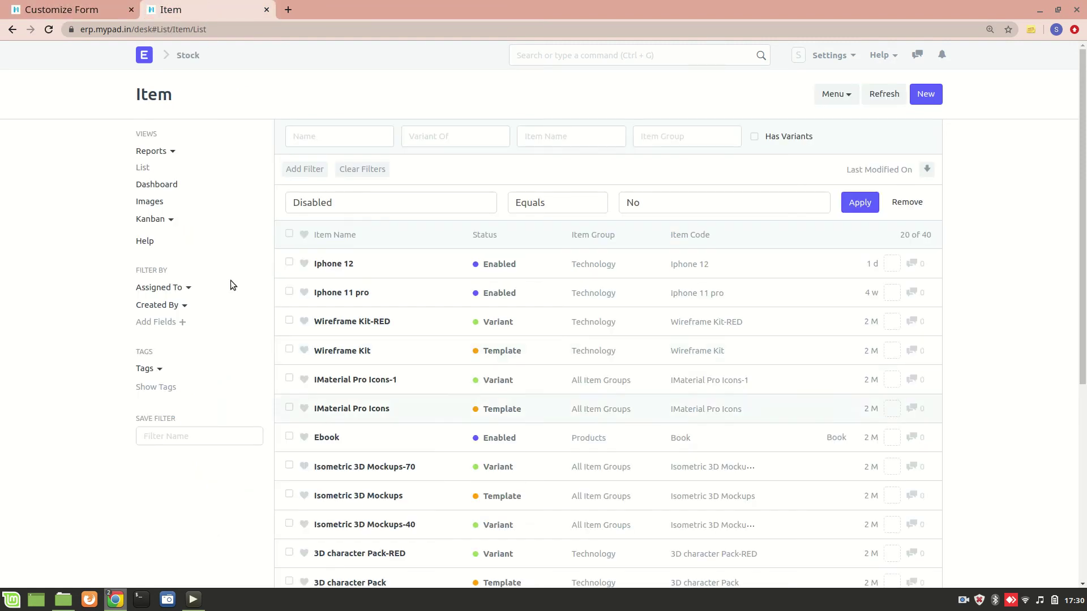
pyautogui.hotkey('ctrl', 'Tab')
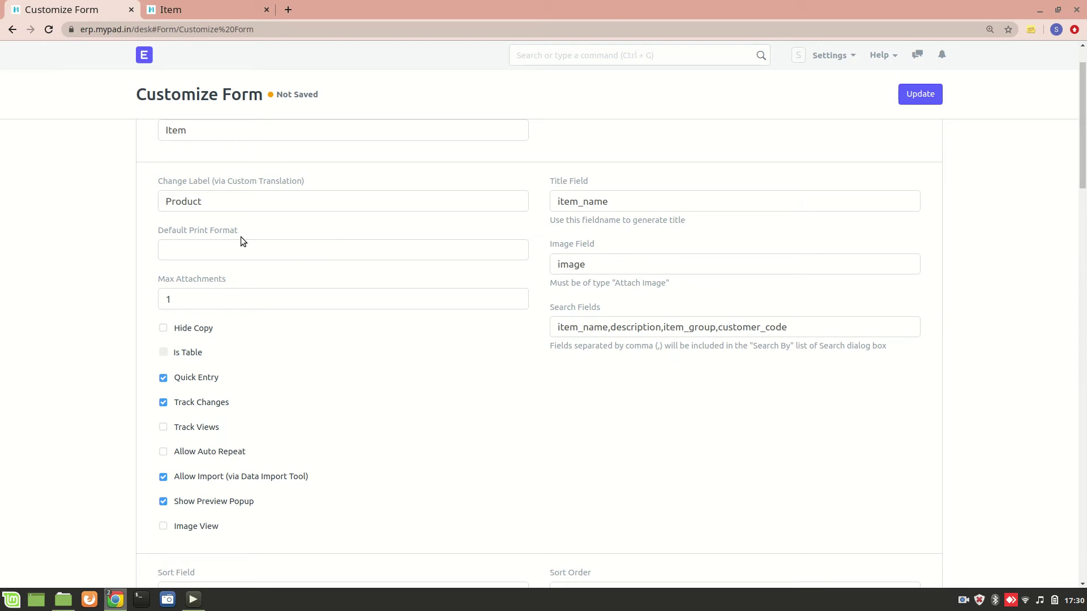
pyautogui.click(196, 255)
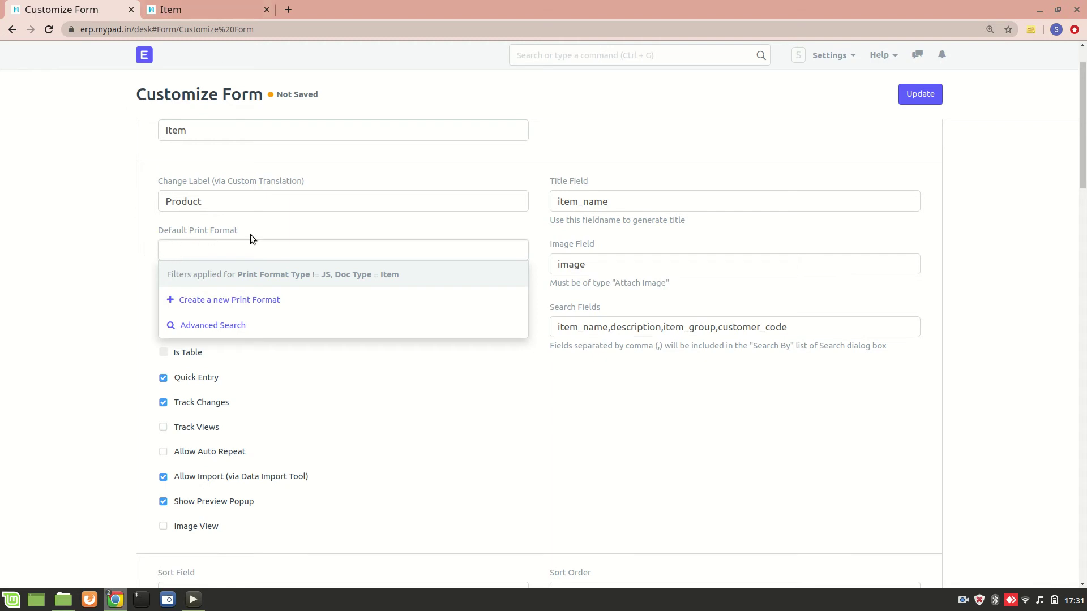
pyautogui.click(385, 403)
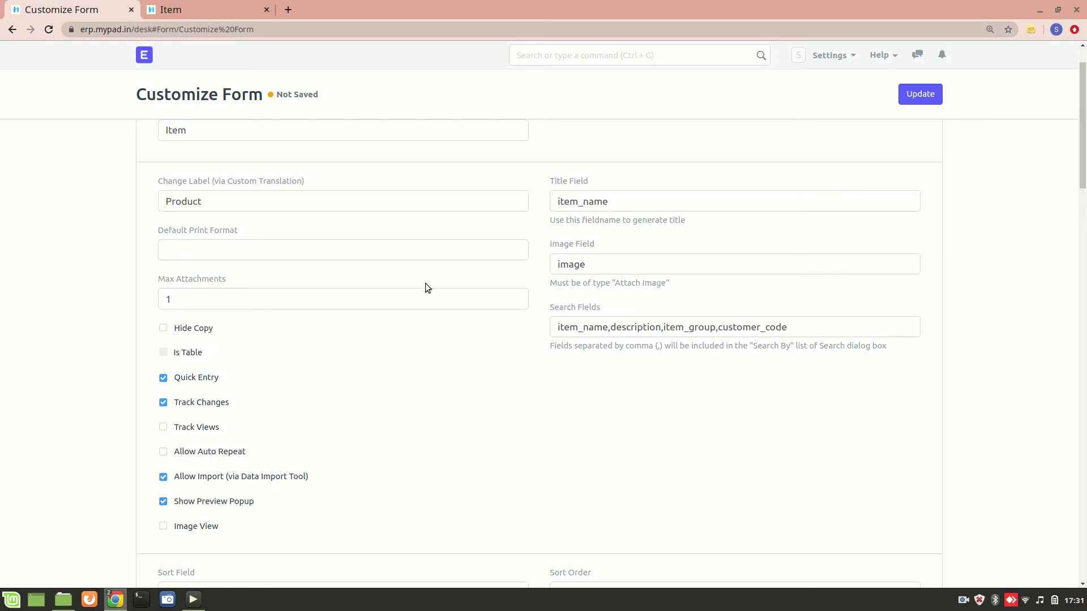
pyautogui.click(608, 258)
pyautogui.scroll(-7, 597, 337)
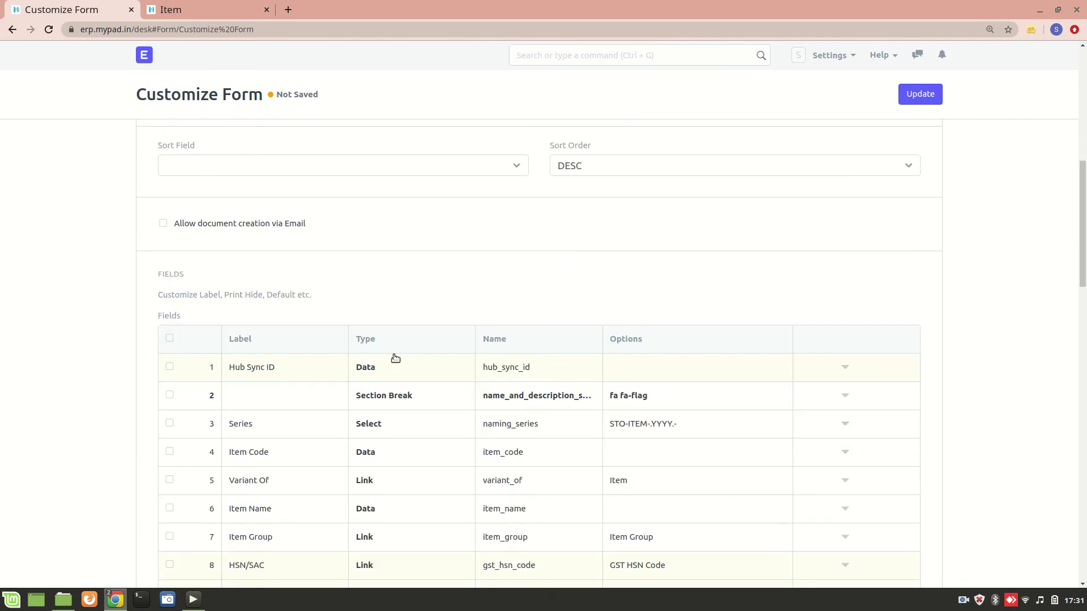
pyautogui.scroll(-4, 393, 357)
pyautogui.scroll(-6, 323, 378)
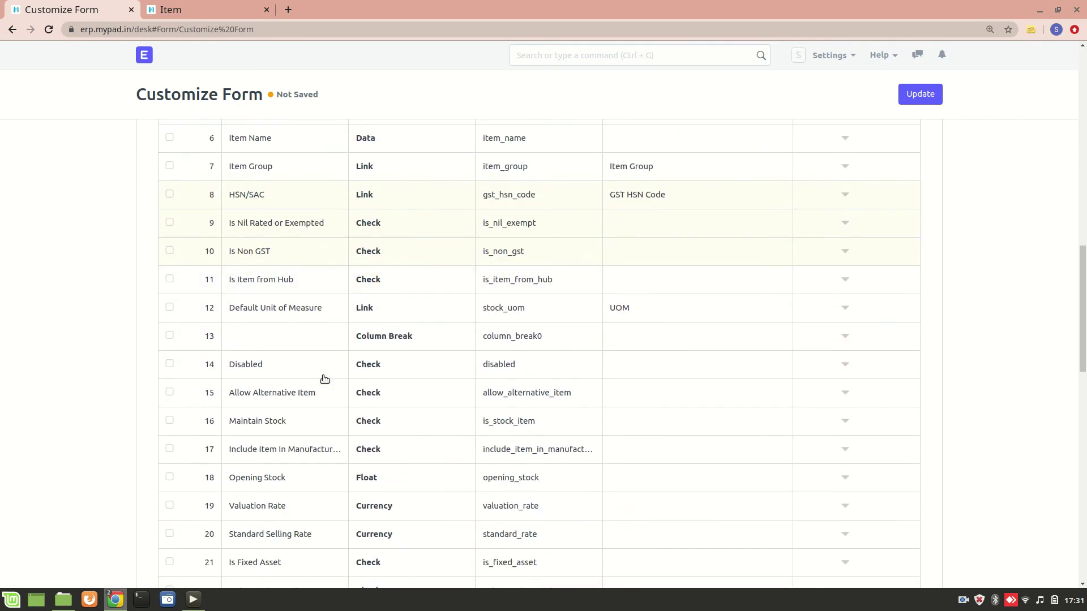
pyautogui.scroll(-6, 312, 486)
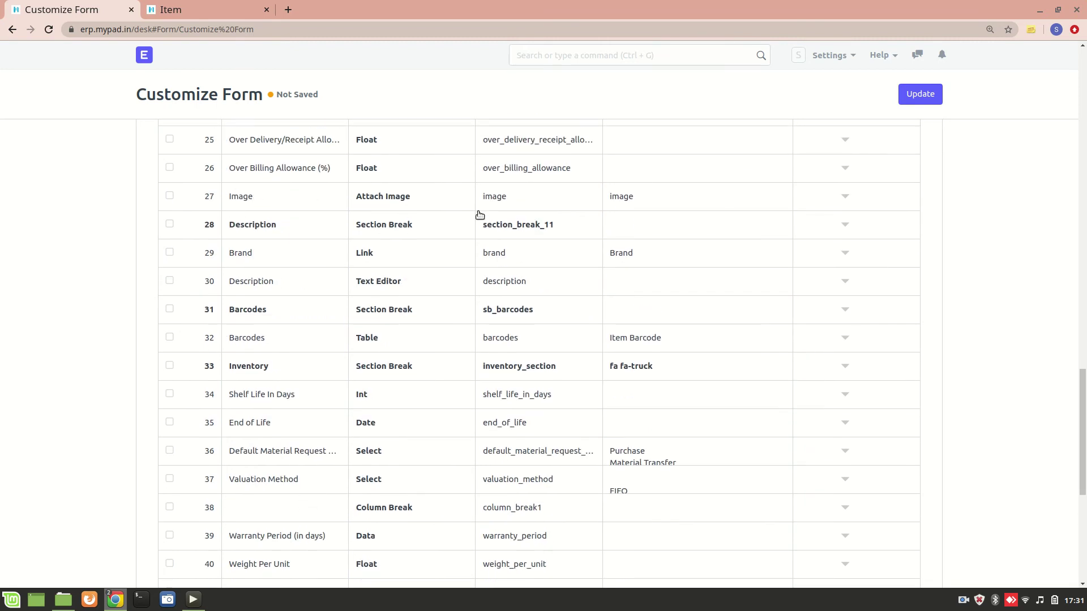
pyautogui.scroll(20, 547, 230)
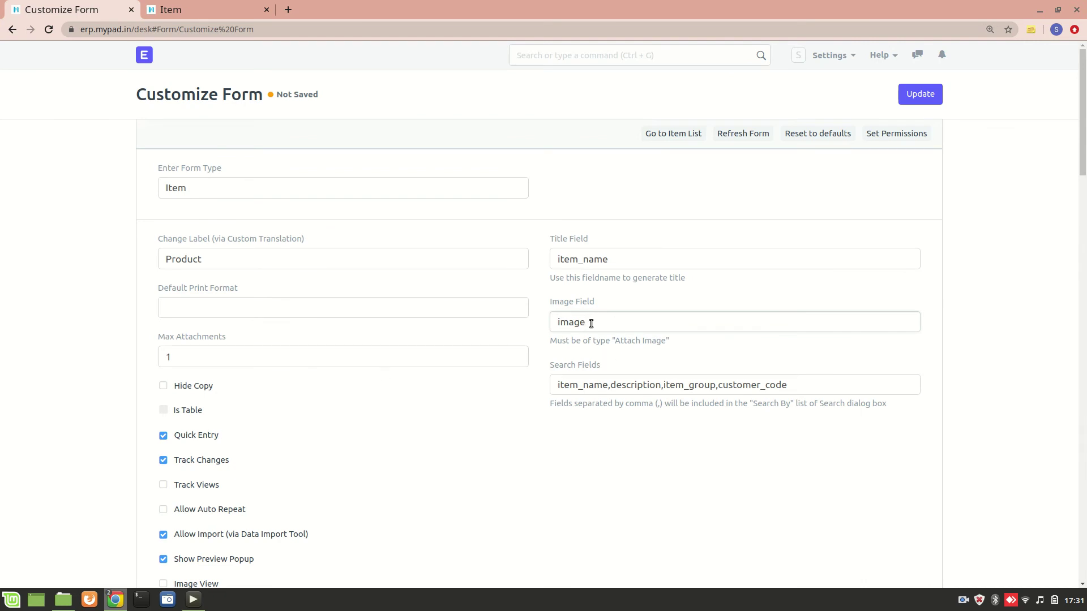
# Open the Iphone 12 item, compare it with the Customize Form, then go to Stock.
pyautogui.click(238, 8)
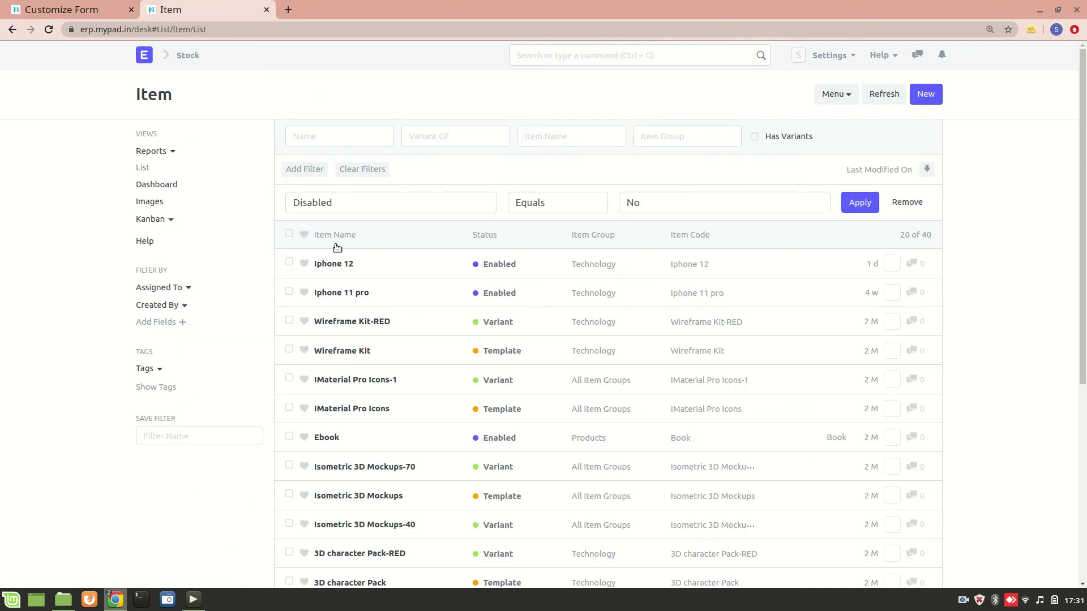
pyautogui.click(333, 263)
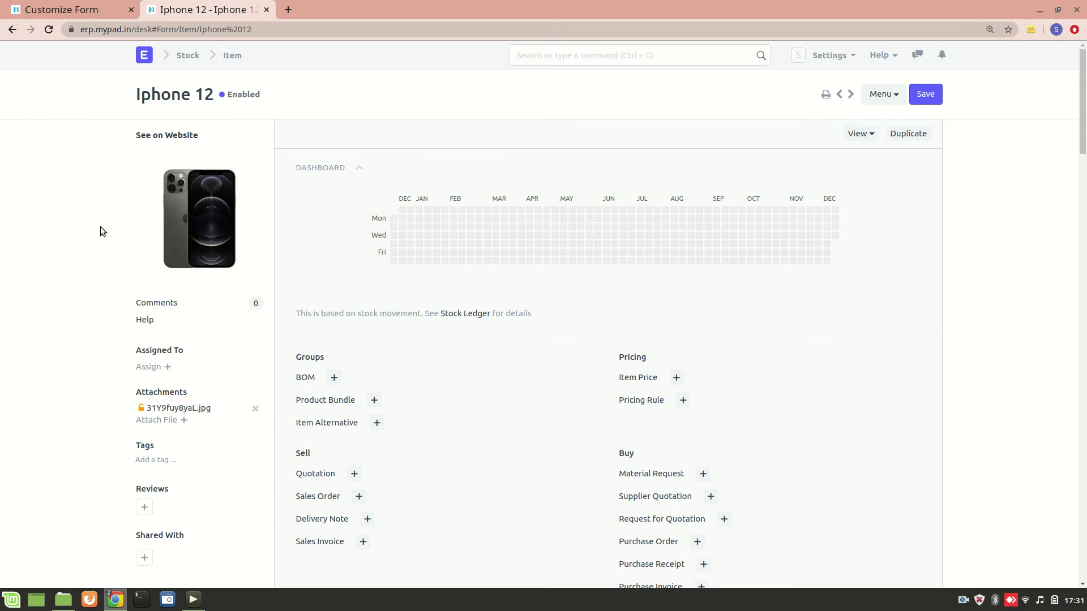
pyautogui.click(92, 9)
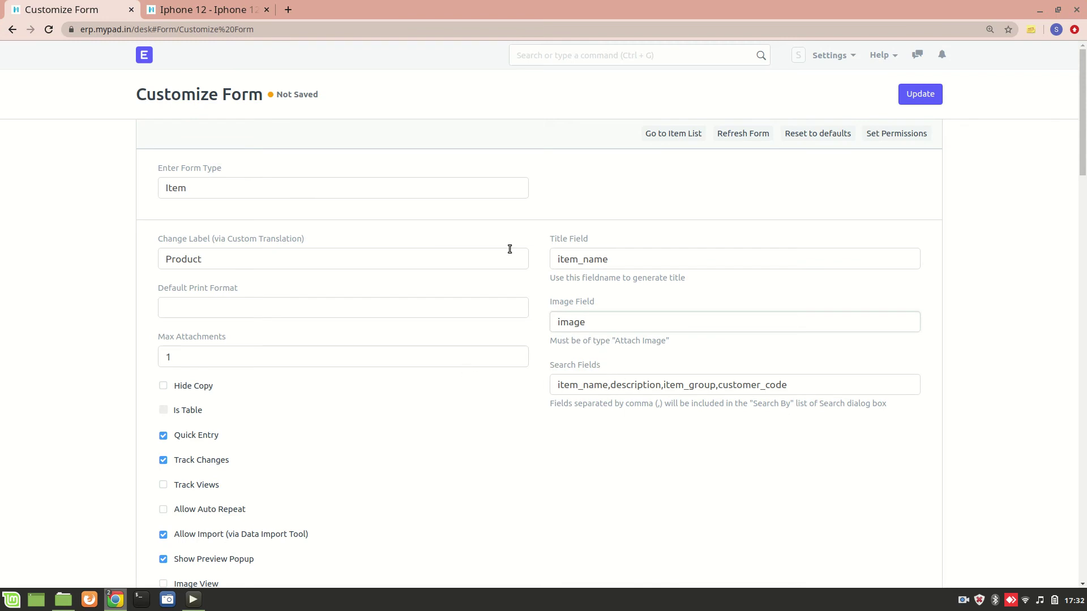
pyautogui.click(176, 8)
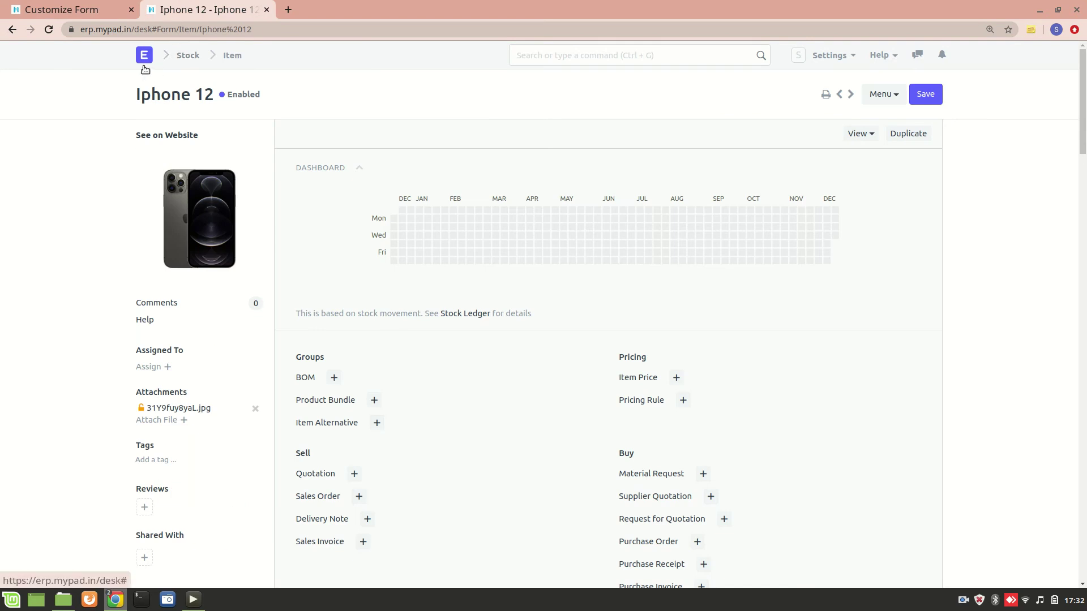
pyautogui.click(187, 55)
# Search 'institu', open the Institute list, and open its Customize link in a new tab.
pyautogui.scroll(-6, 268, 300)
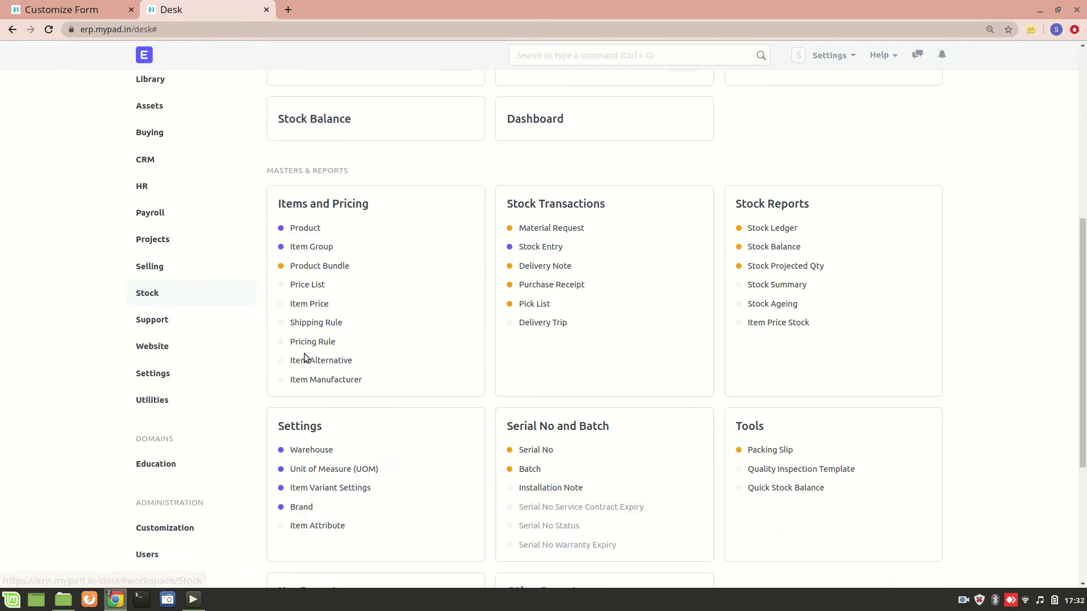
pyautogui.scroll(-4, 455, 330)
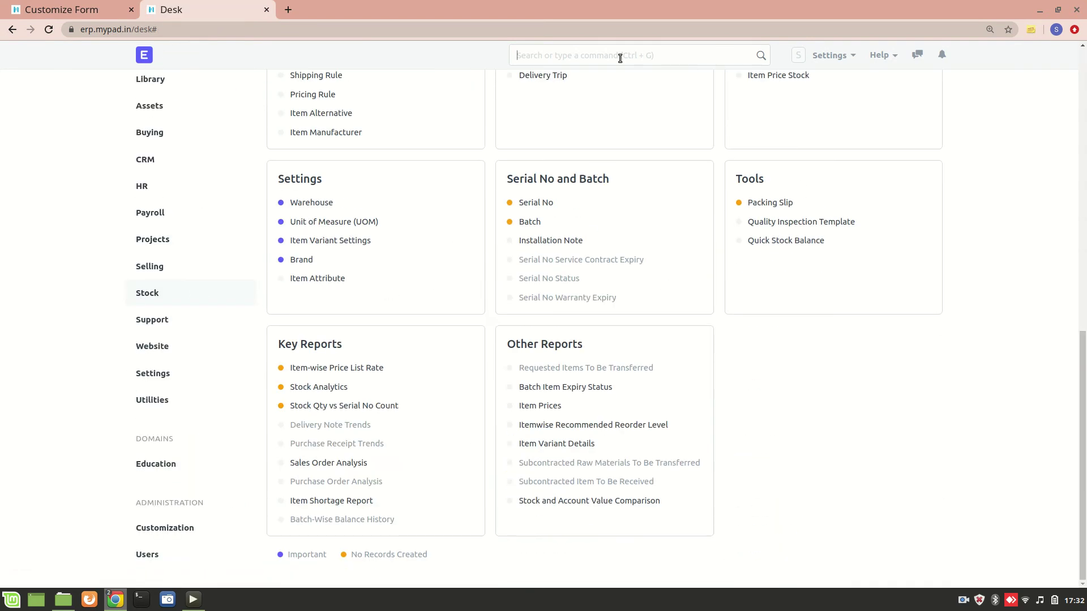
pyautogui.write('institu')
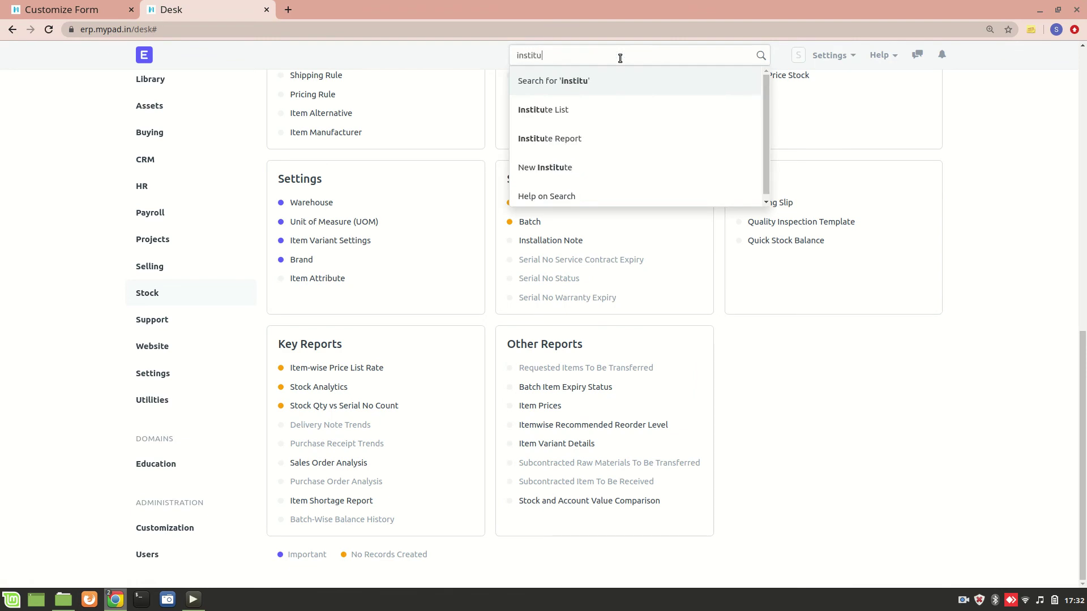
pyautogui.click(636, 113)
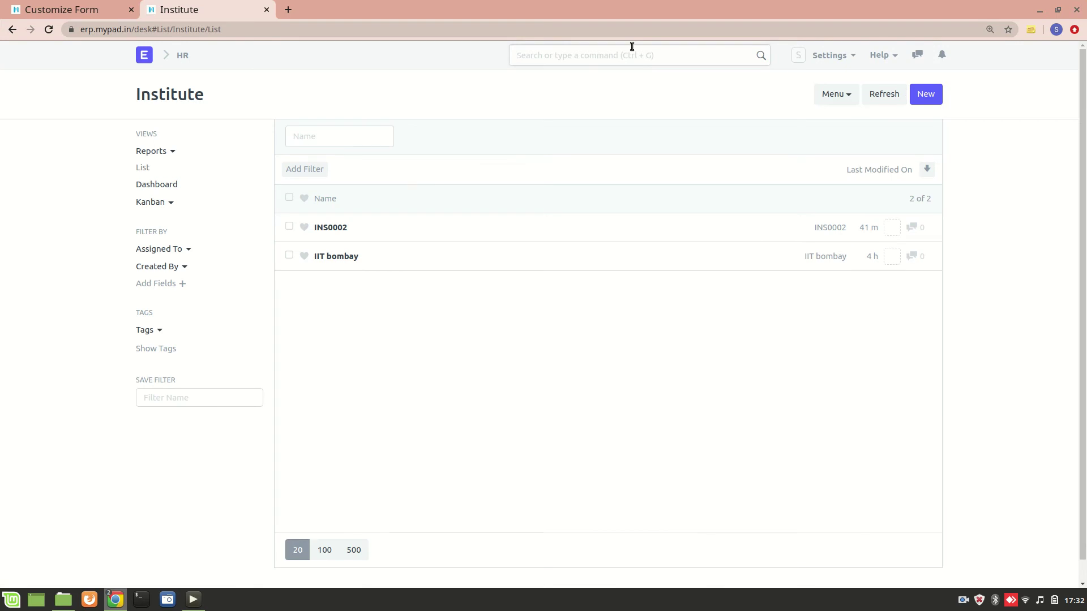
pyautogui.click(837, 94)
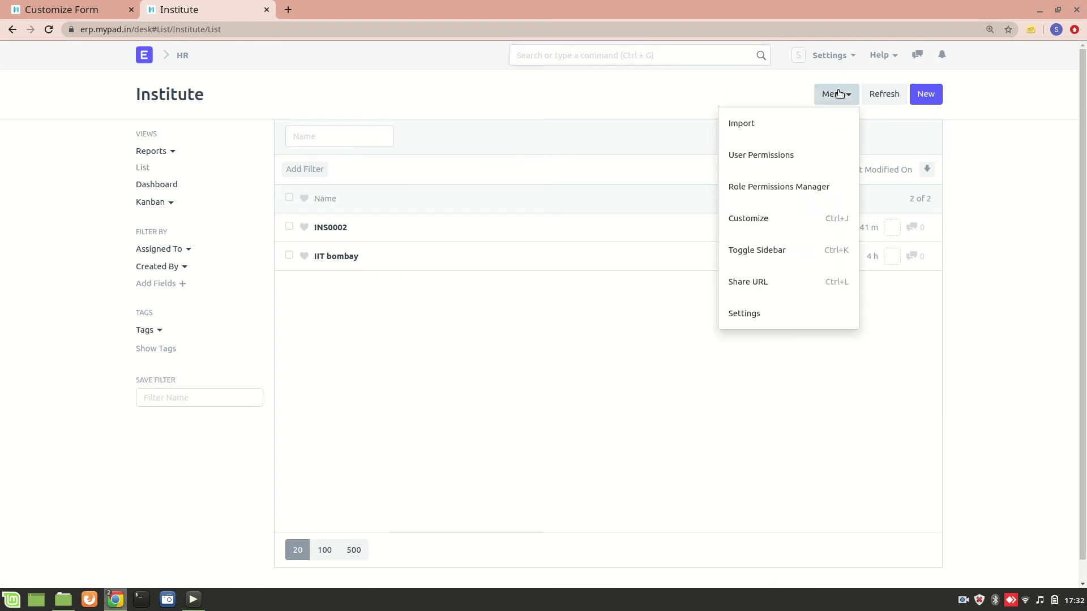
pyautogui.rightClick(794, 222)
pyautogui.click(827, 236)
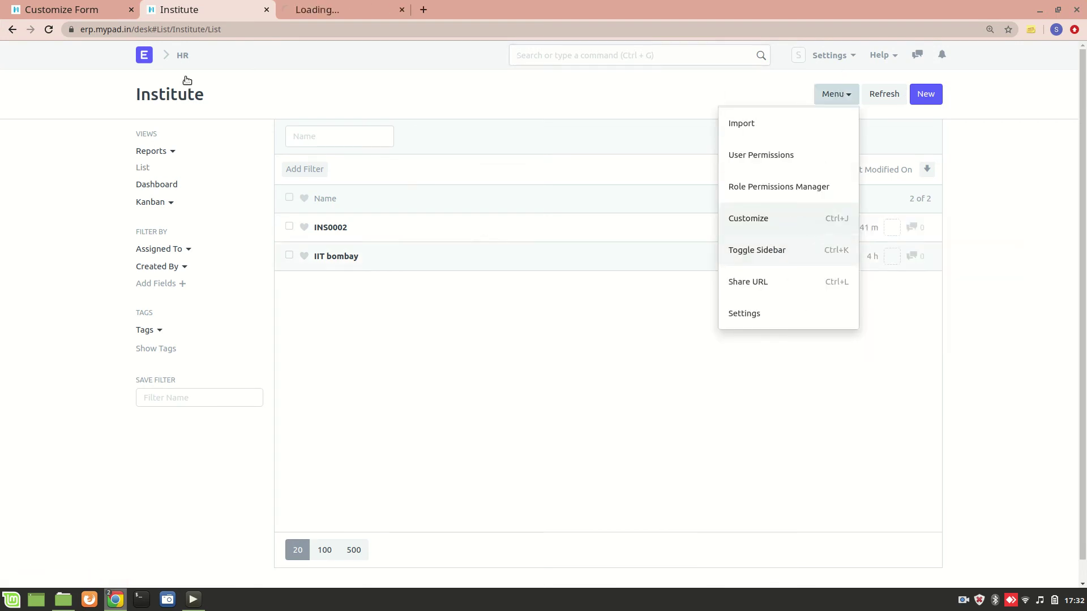
# In the new tab, search 'insi' for the Institute list and open its Customize form.
pyautogui.click(317, 7)
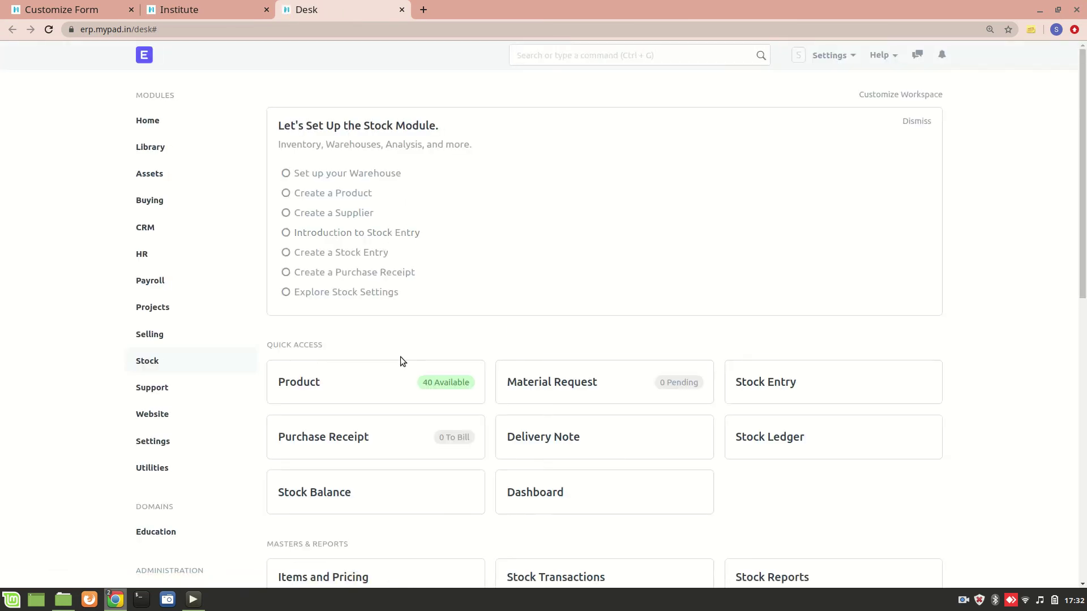
pyautogui.scroll(-6, 497, 325)
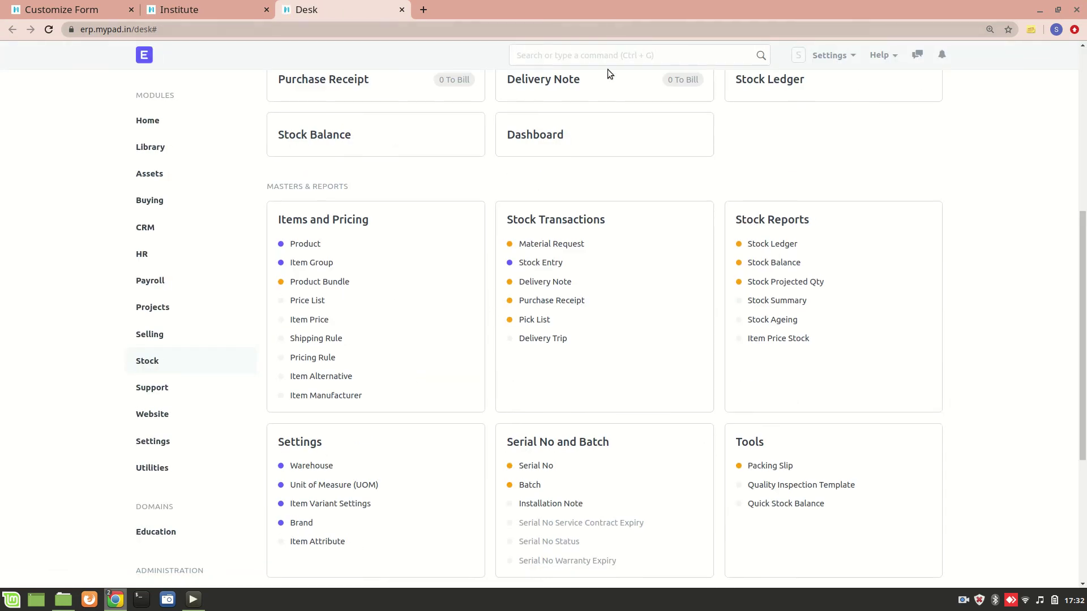
pyautogui.click(645, 51)
pyautogui.write('insi')
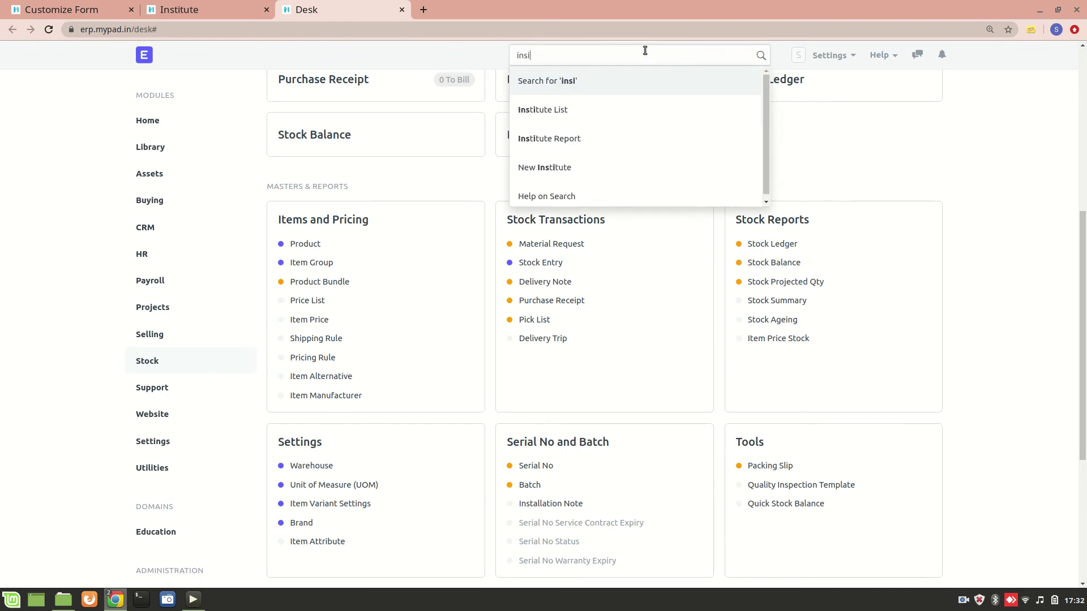
pyautogui.click(670, 114)
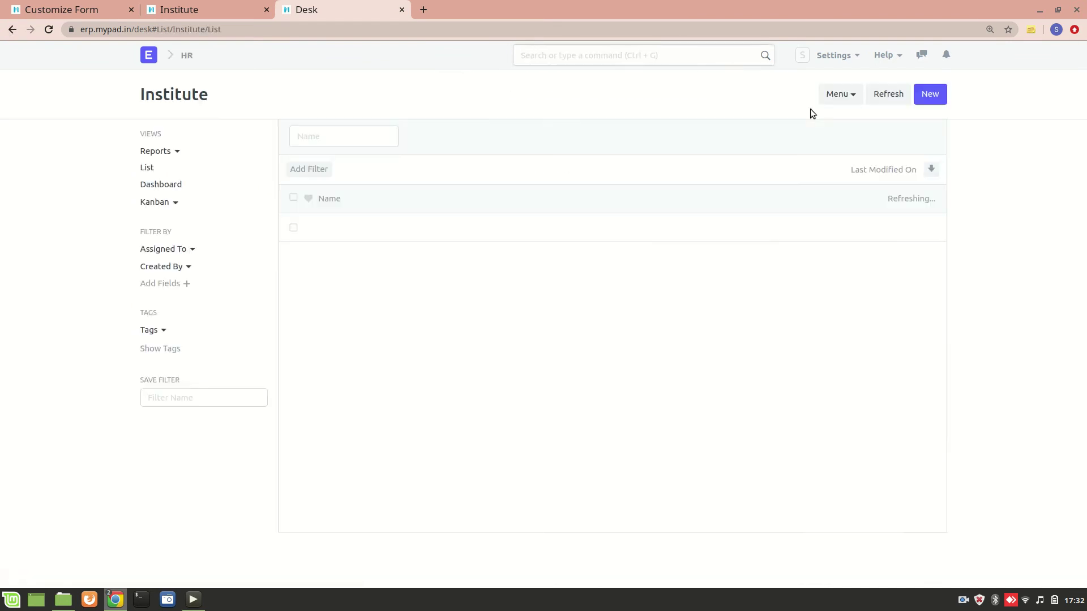
pyautogui.click(837, 97)
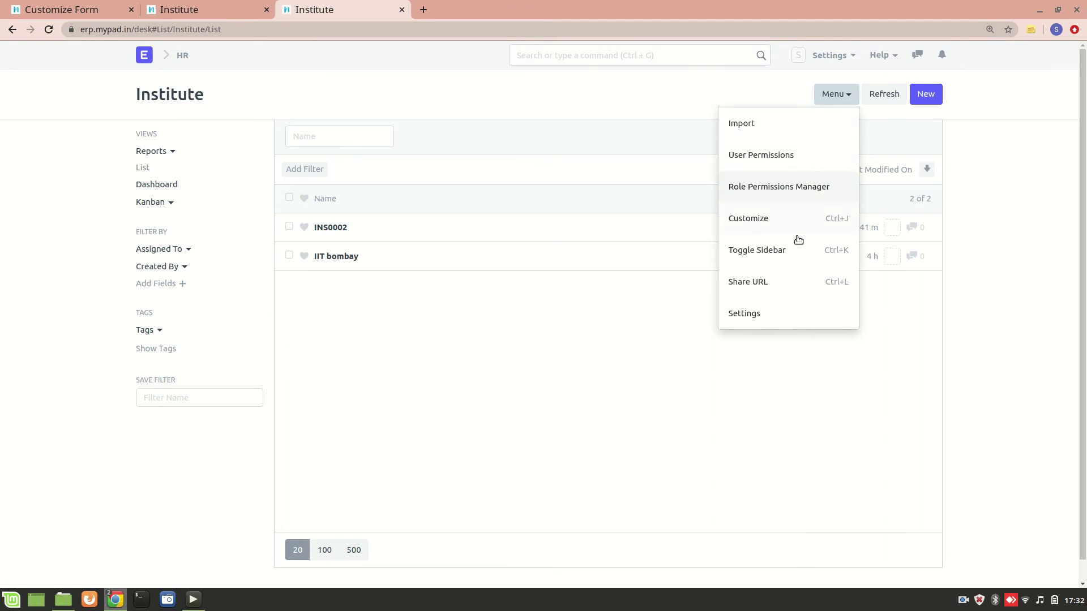
pyautogui.click(781, 226)
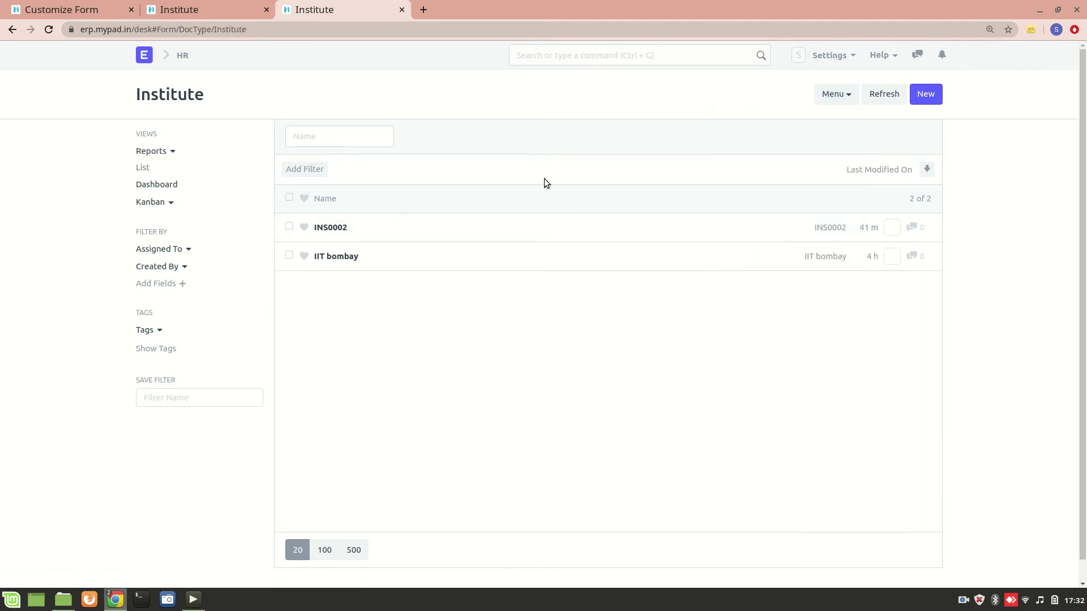
# Review the Institute DocType's fields and INS.#### naming against the Item customization tab.
pyautogui.scroll(-10, 453, 349)
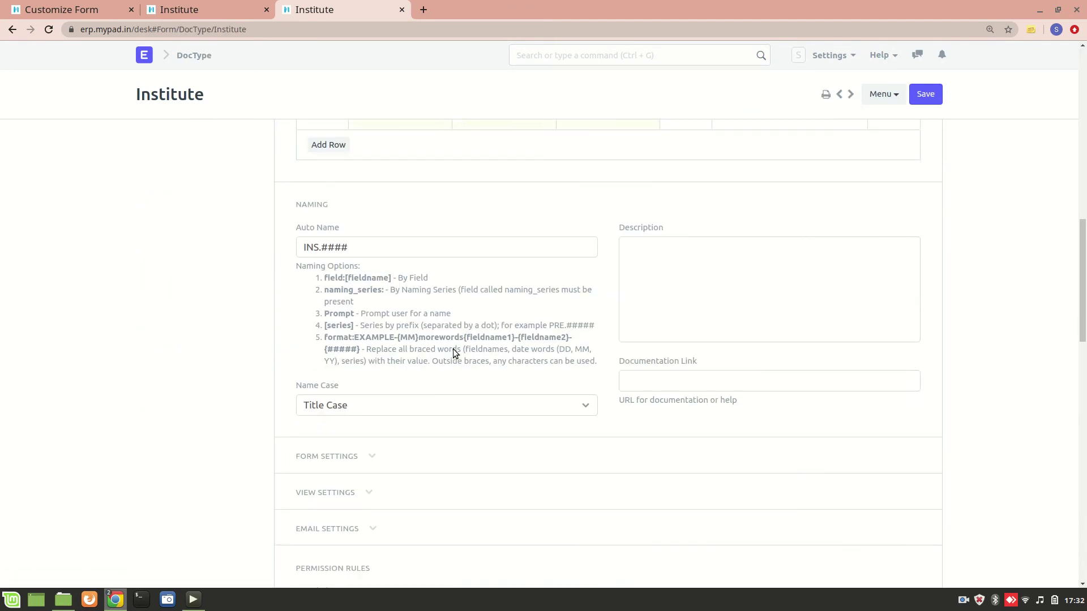
pyautogui.scroll(-1, 453, 352)
pyautogui.click(206, 8)
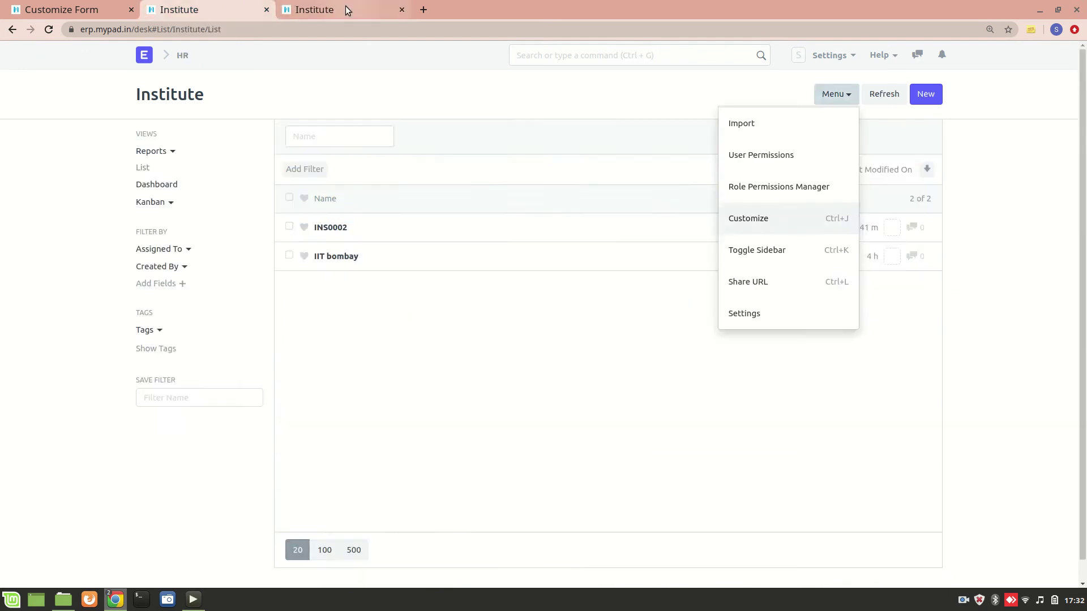
pyautogui.click(346, 7)
pyautogui.click(228, 15)
pyautogui.click(315, 5)
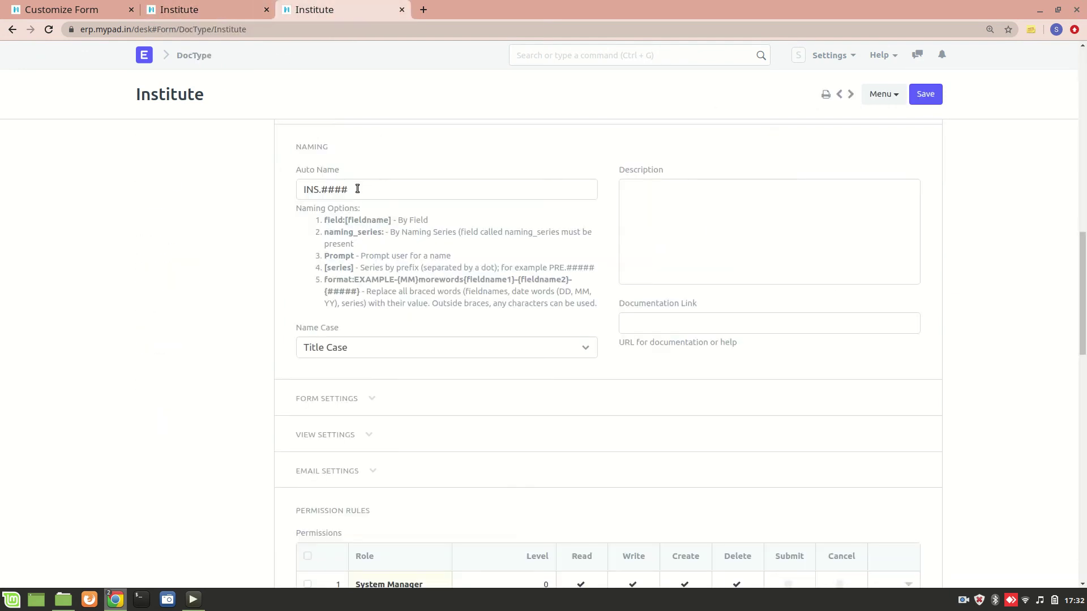
pyautogui.scroll(3, 372, 187)
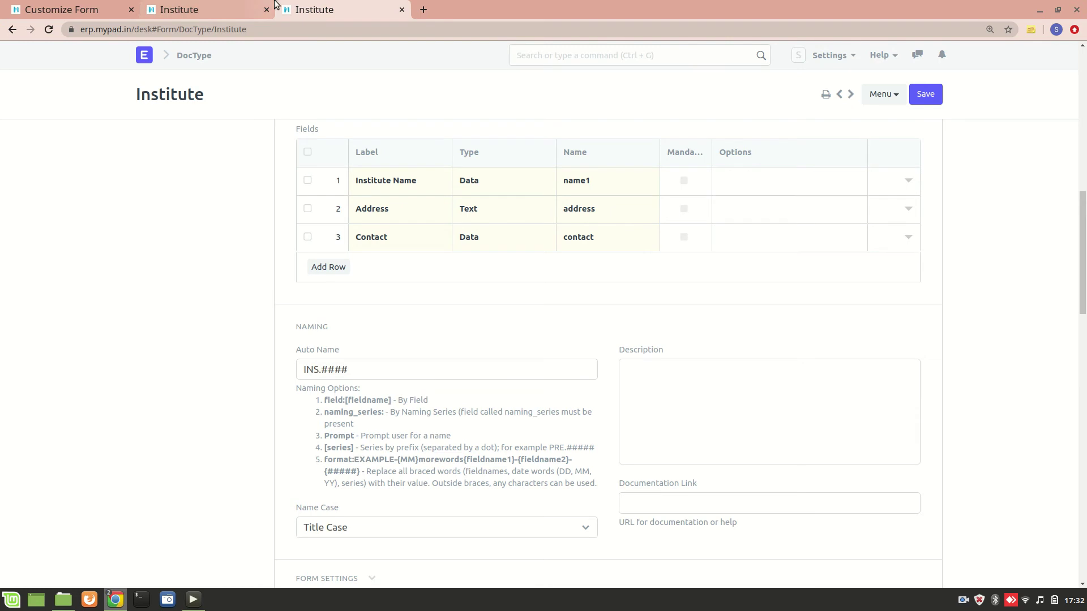
pyautogui.click(114, 10)
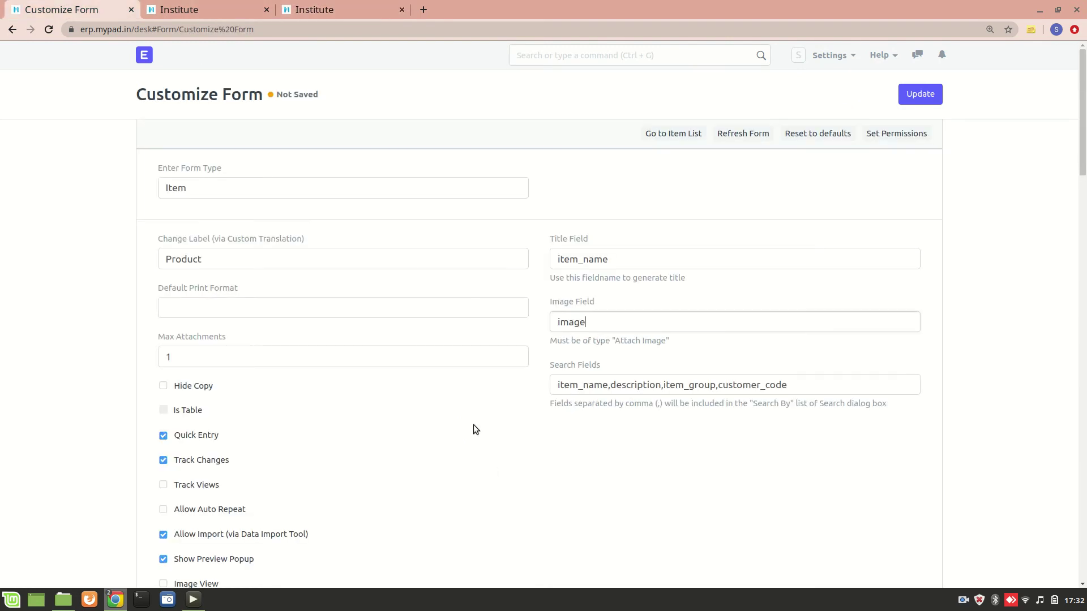
pyautogui.click(306, 9)
pyautogui.click(249, 12)
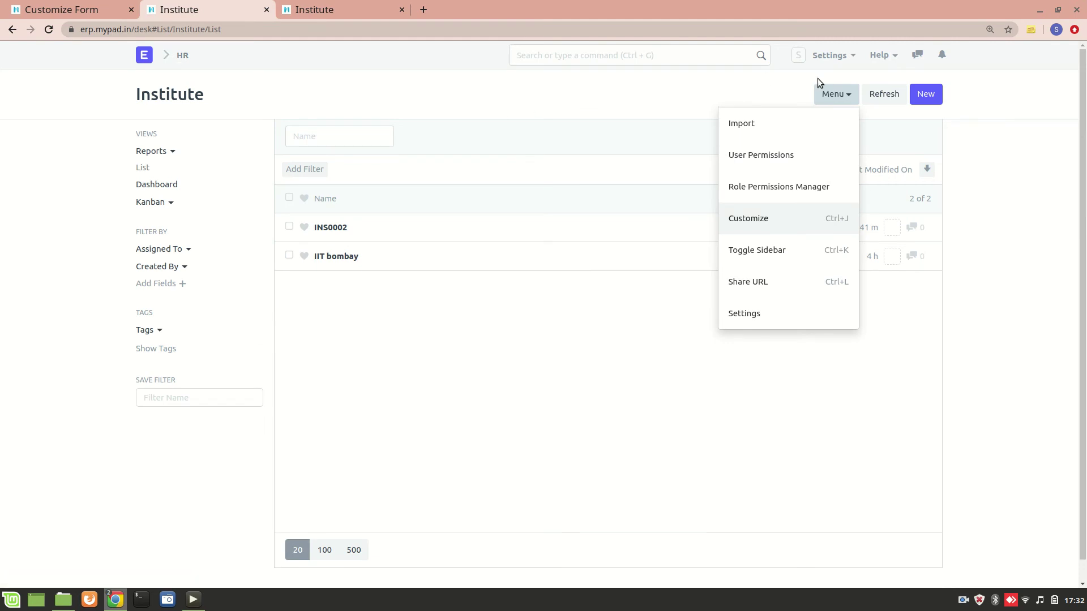
# Create and save a new Institute named 'SP jain', then go back to the list.
pyautogui.click(717, 100)
pyautogui.click(926, 94)
pyautogui.click(448, 151)
pyautogui.write('SP jain')
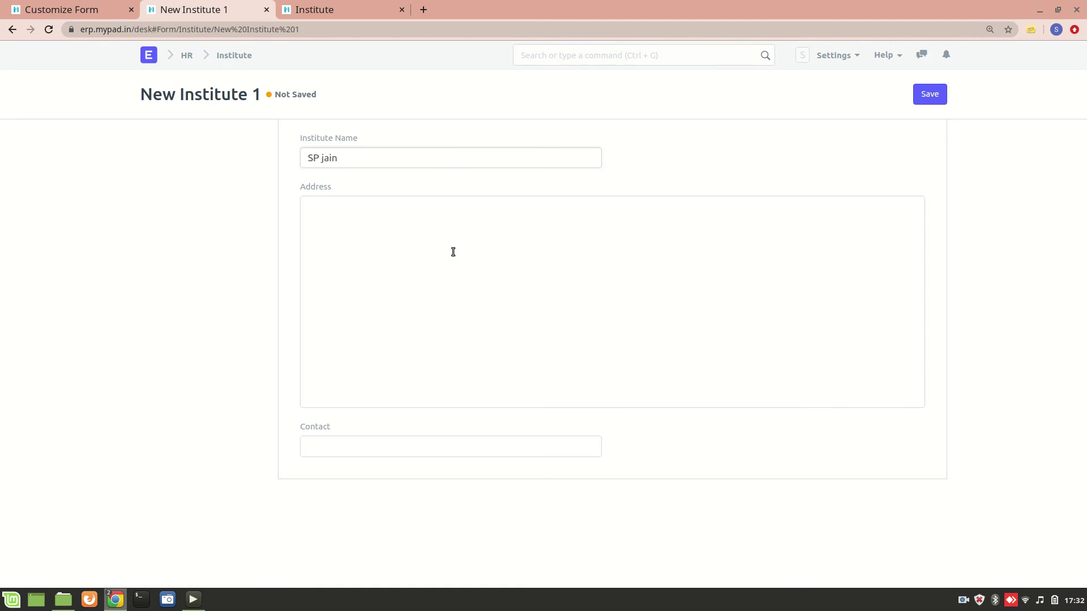
pyautogui.click(929, 103)
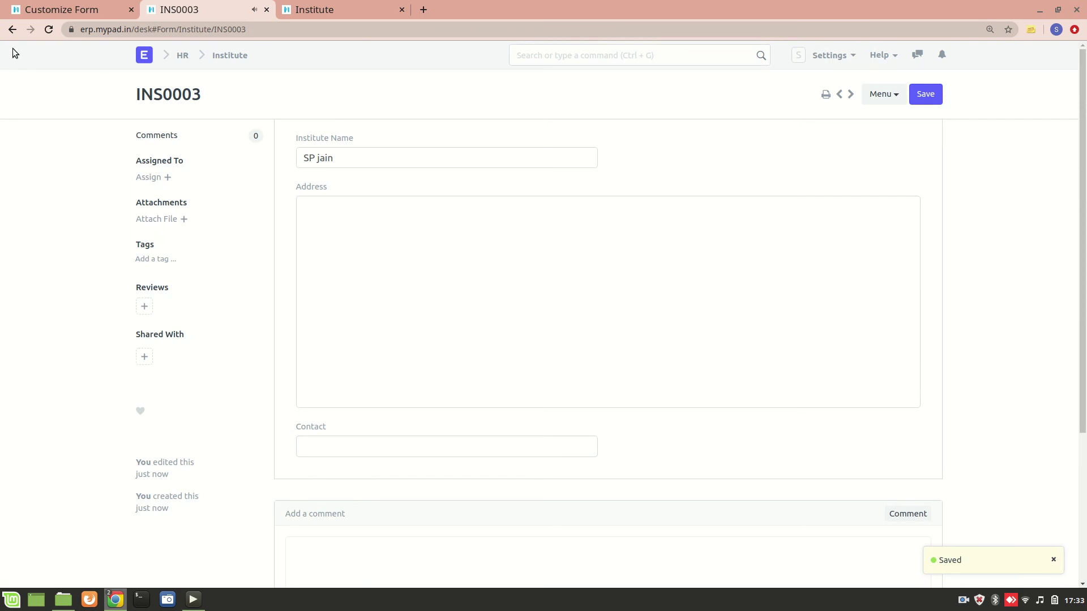
pyautogui.click(12, 29)
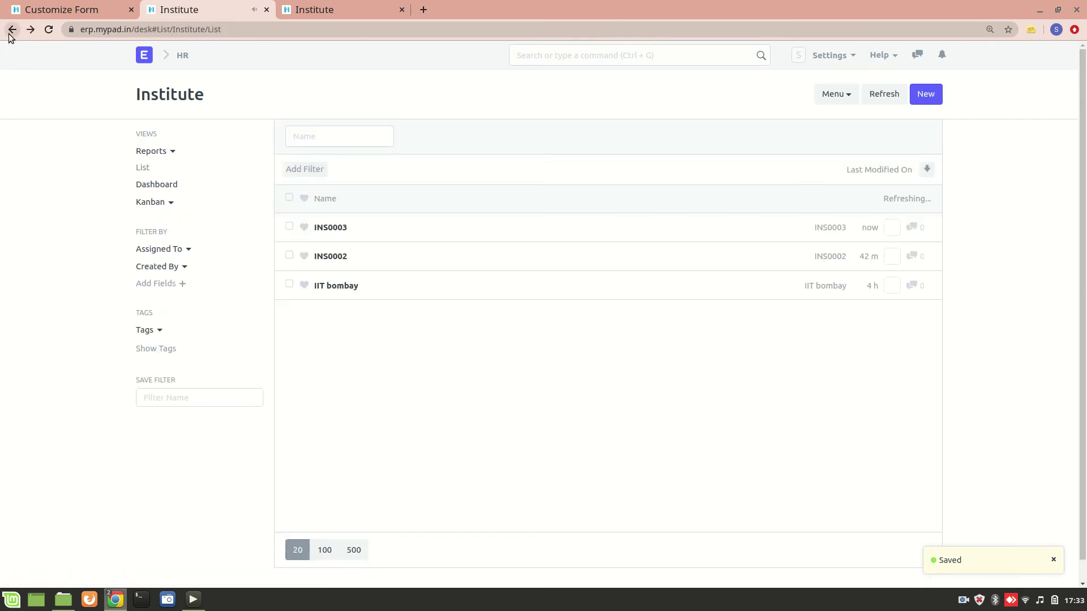
# From the HR workspace, start a new Job Applicant record.
pyautogui.click(12, 29)
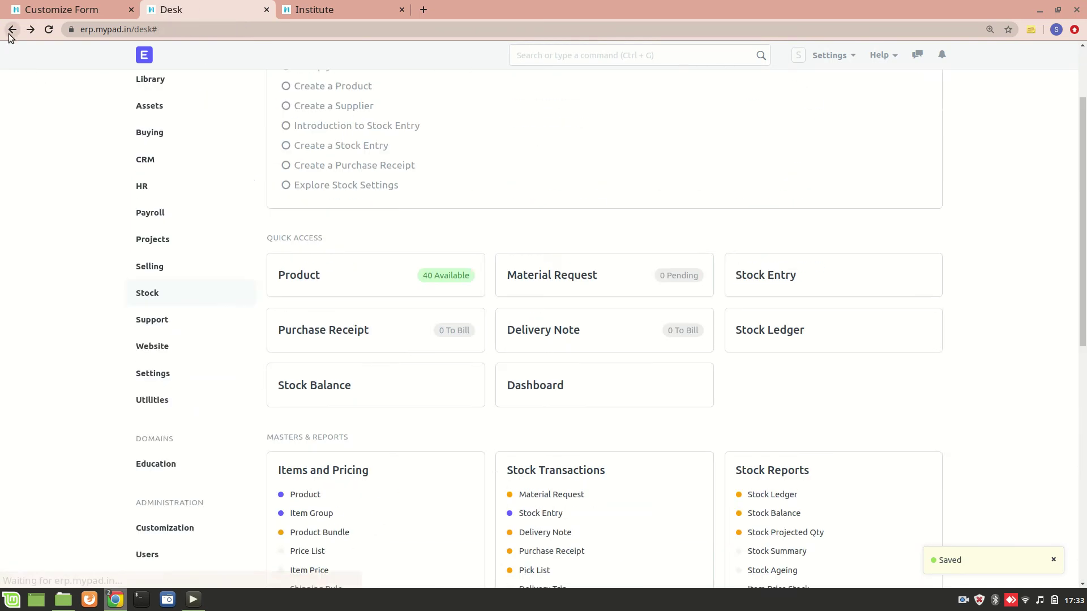
pyautogui.click(149, 191)
pyautogui.scroll(-3, 368, 331)
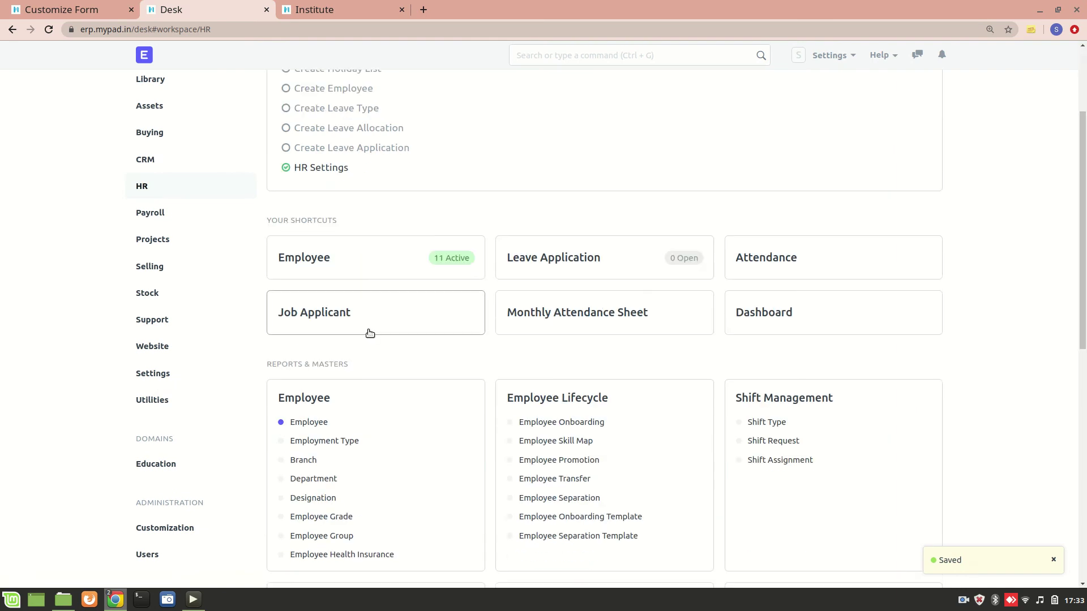
pyautogui.click(342, 320)
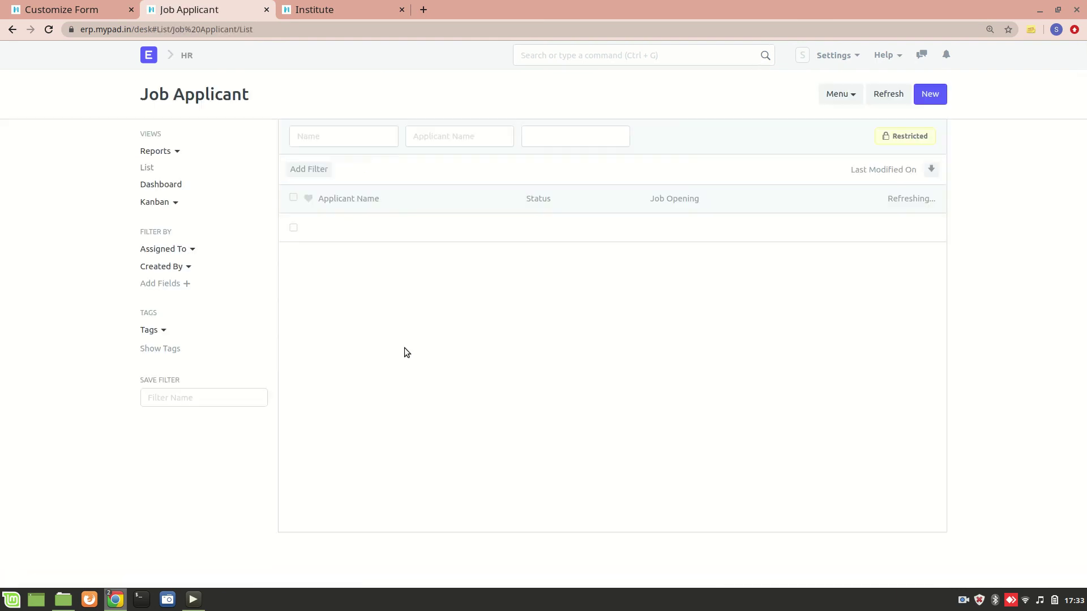
pyautogui.click(925, 94)
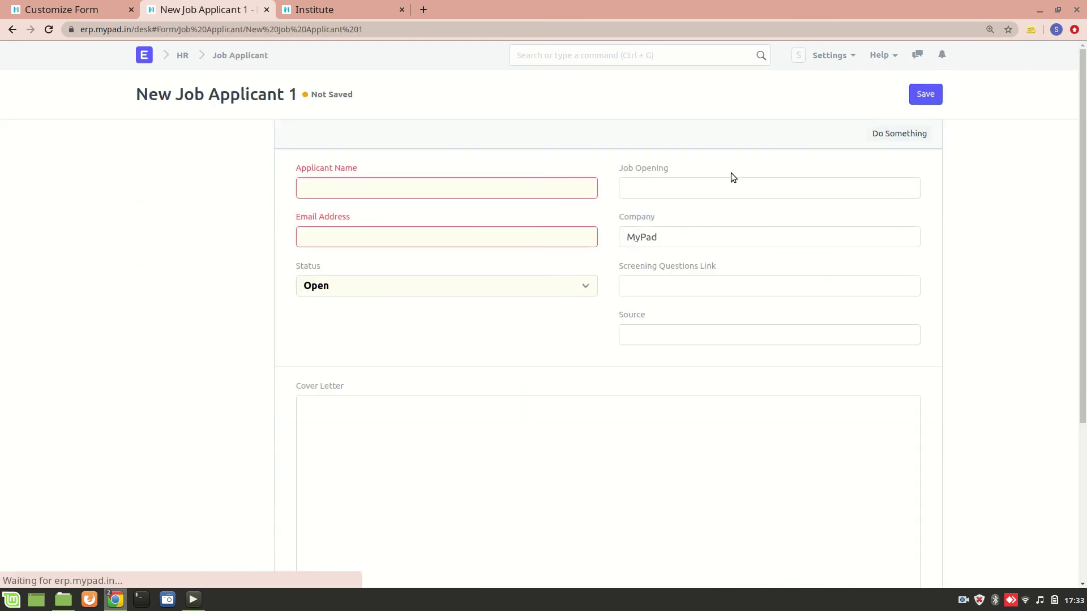
# Check which institutes the applicant's Institute field offers.
pyautogui.scroll(-5, 517, 300)
pyautogui.click(355, 465)
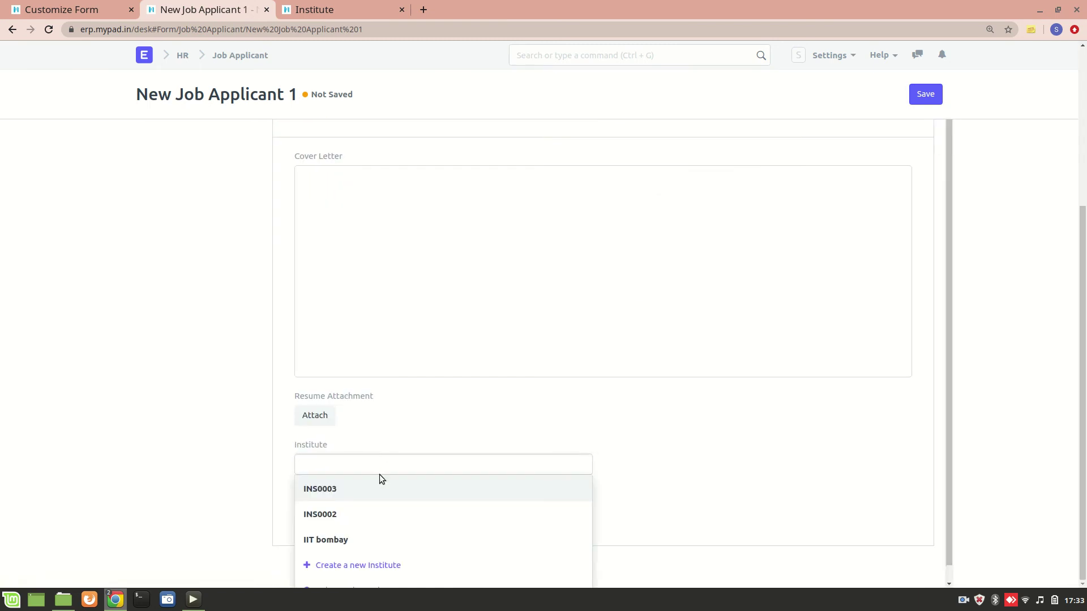
pyautogui.scroll(-1, 379, 478)
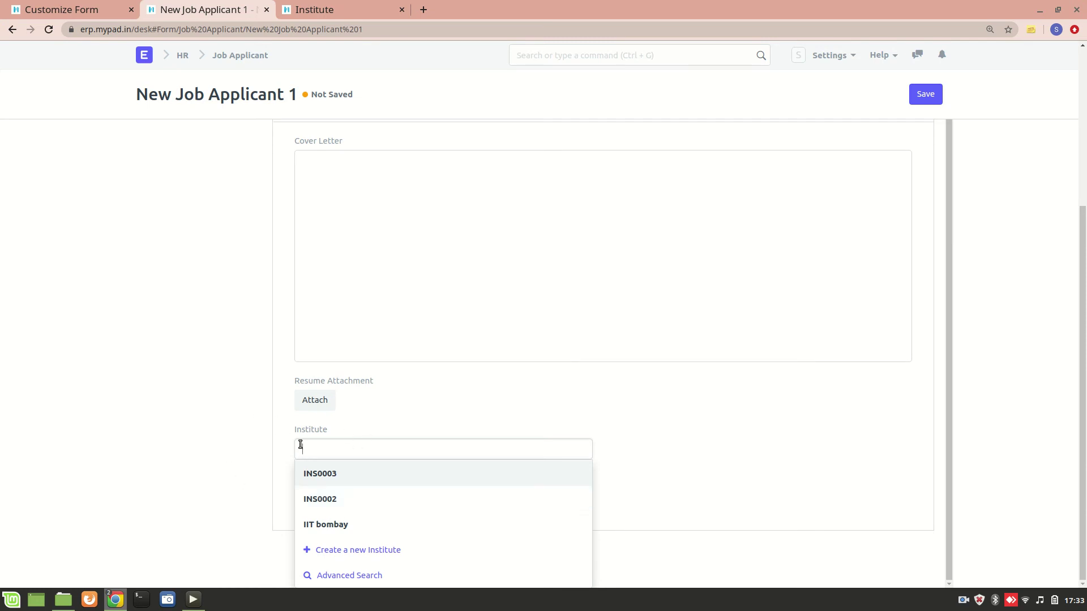
pyautogui.click(306, 5)
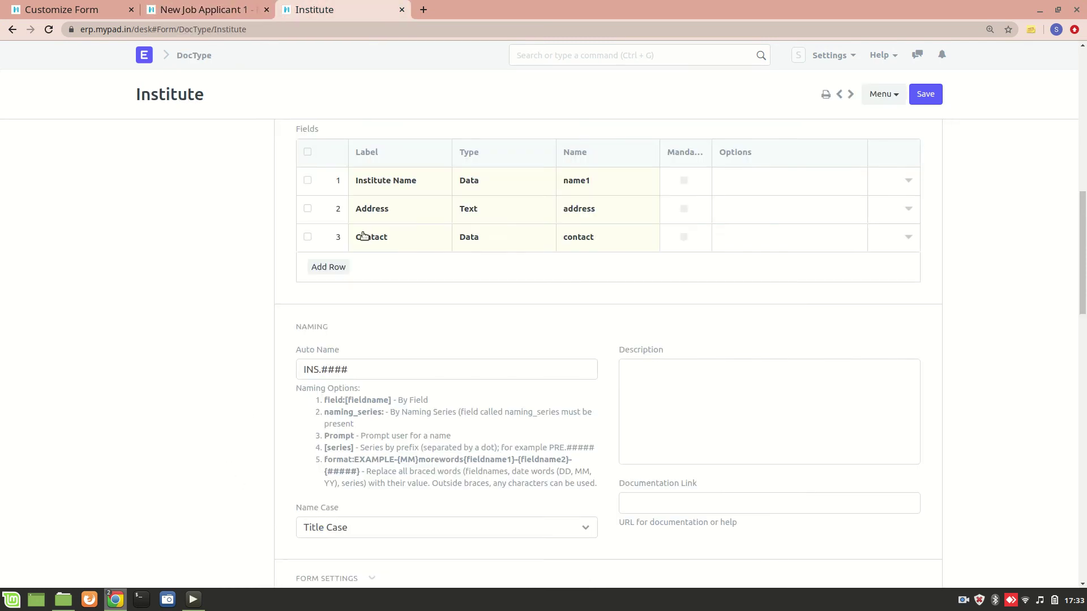
# Compare the Institute DocType with the applicant form and Item customization tabs.
pyautogui.scroll(-6, 368, 370)
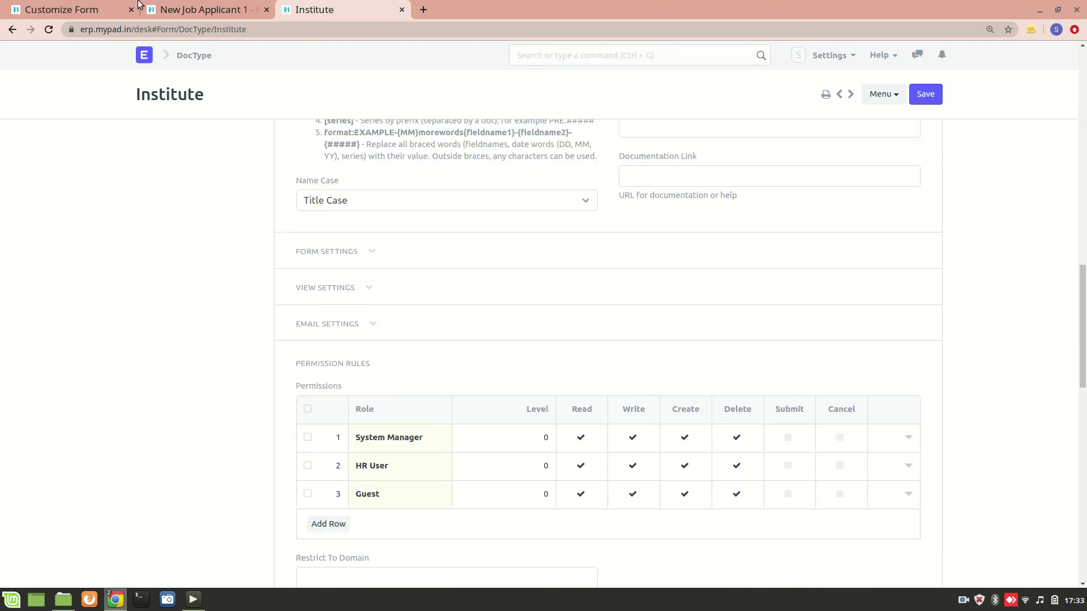
pyautogui.click(72, 6)
pyautogui.click(249, 10)
pyautogui.click(316, 5)
pyautogui.scroll(12, 178, 110)
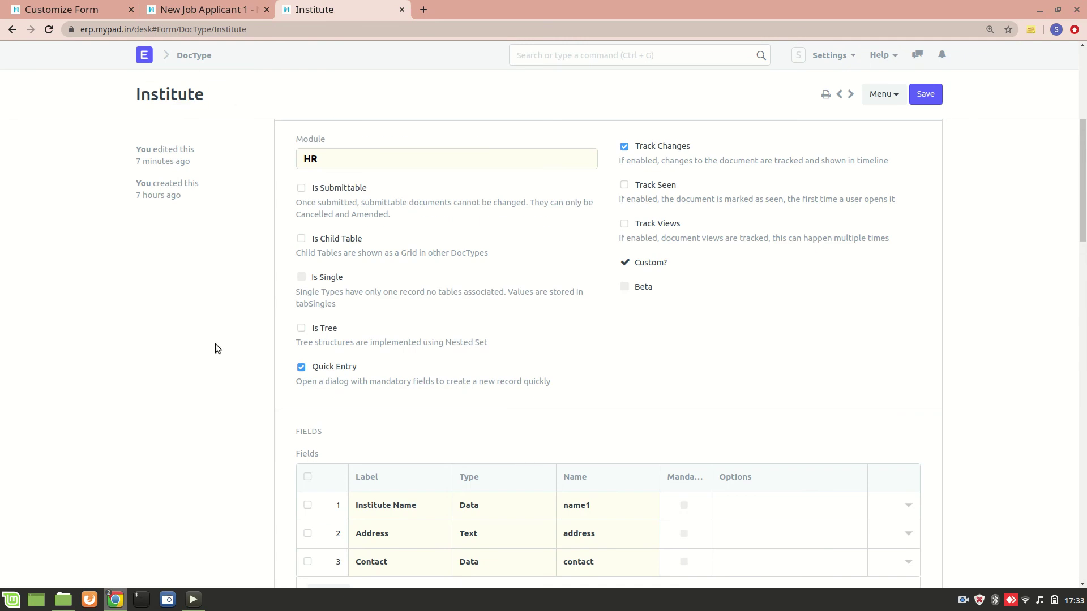
pyautogui.scroll(-8, 216, 344)
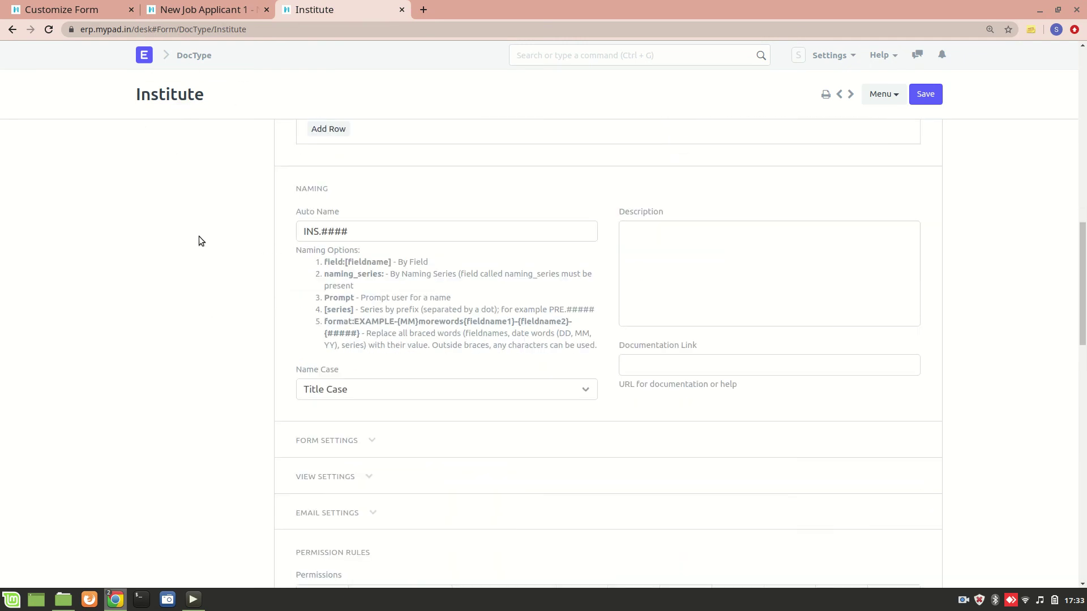
pyautogui.click(83, 5)
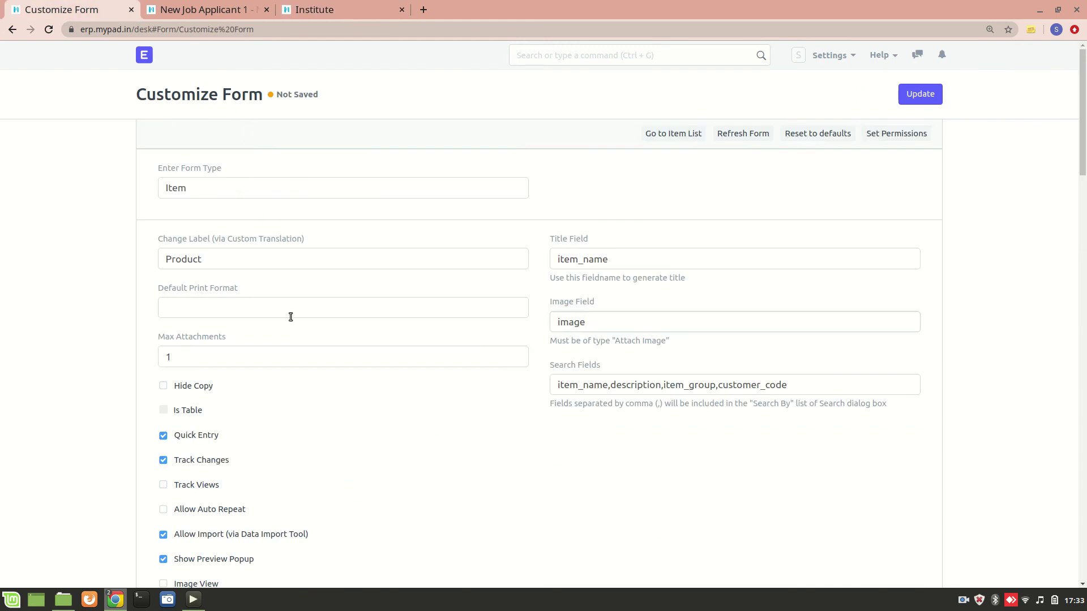
pyautogui.scroll(-8, 290, 317)
pyautogui.moveTo(493, 333); pyautogui.dragTo(650, 333)
pyautogui.click(463, 260)
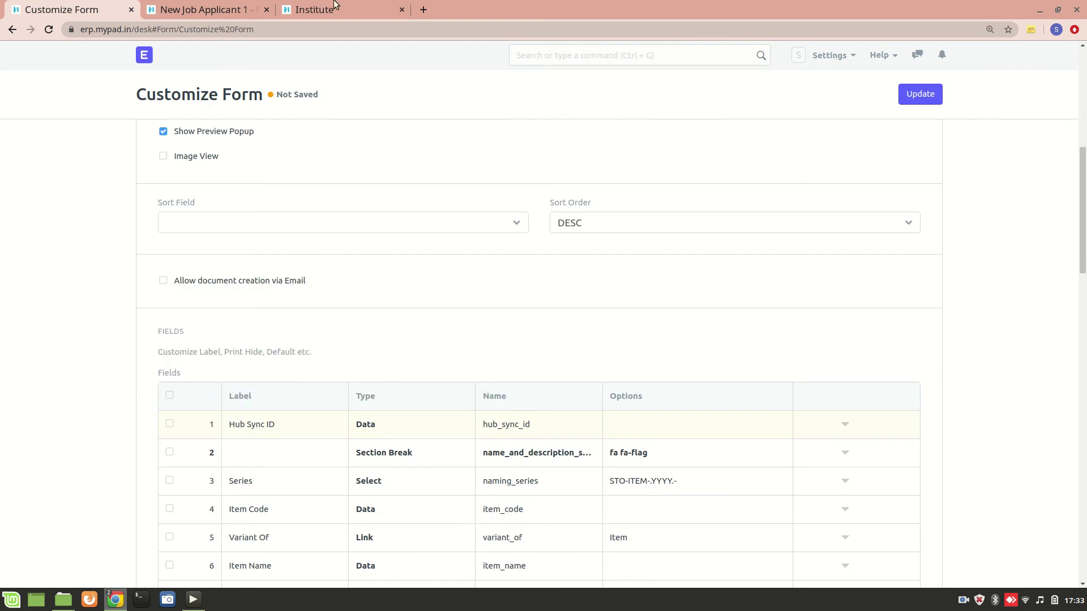
pyautogui.click(314, 10)
# Under View Settings, set the Institute DocType's Search Fields to 'name1' and save.
pyautogui.scroll(-3, 312, 325)
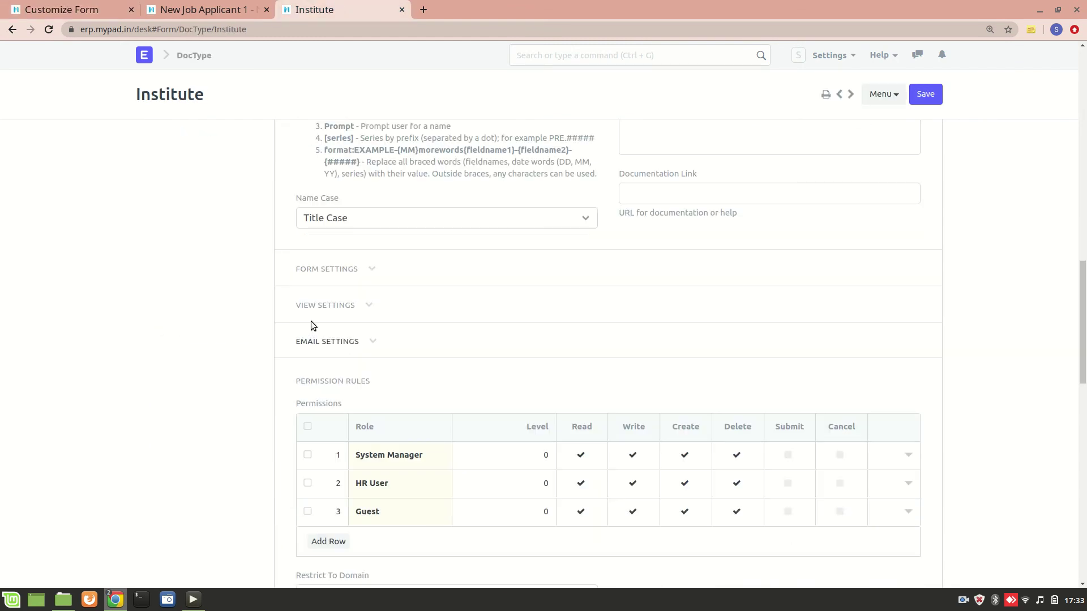
pyautogui.click(335, 306)
pyautogui.scroll(-2, 373, 382)
pyautogui.click(356, 298)
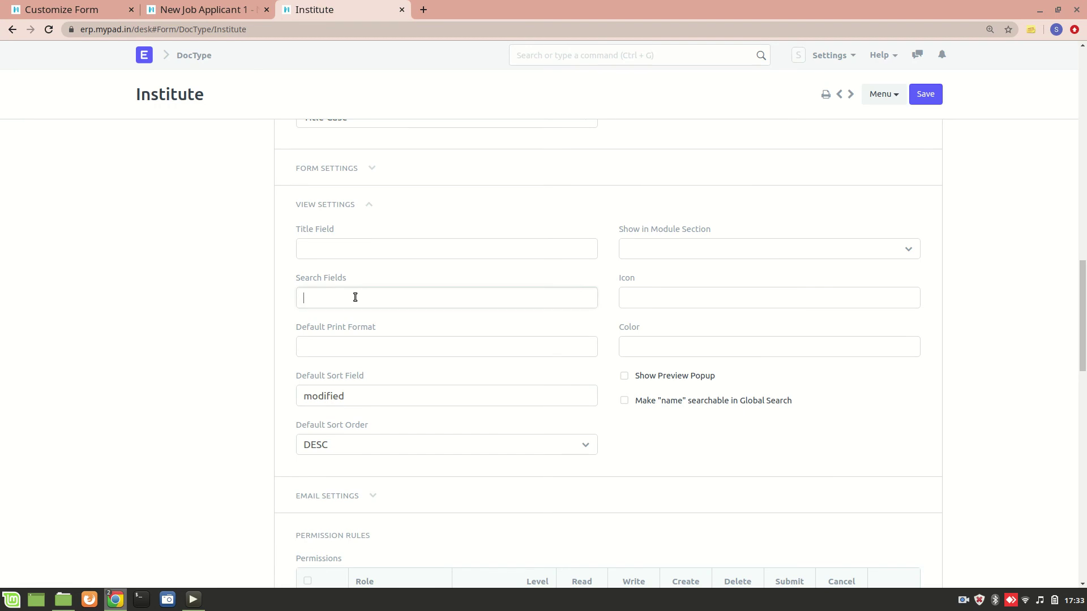
pyautogui.scroll(7, 355, 297)
pyautogui.scroll(-5, 516, 223)
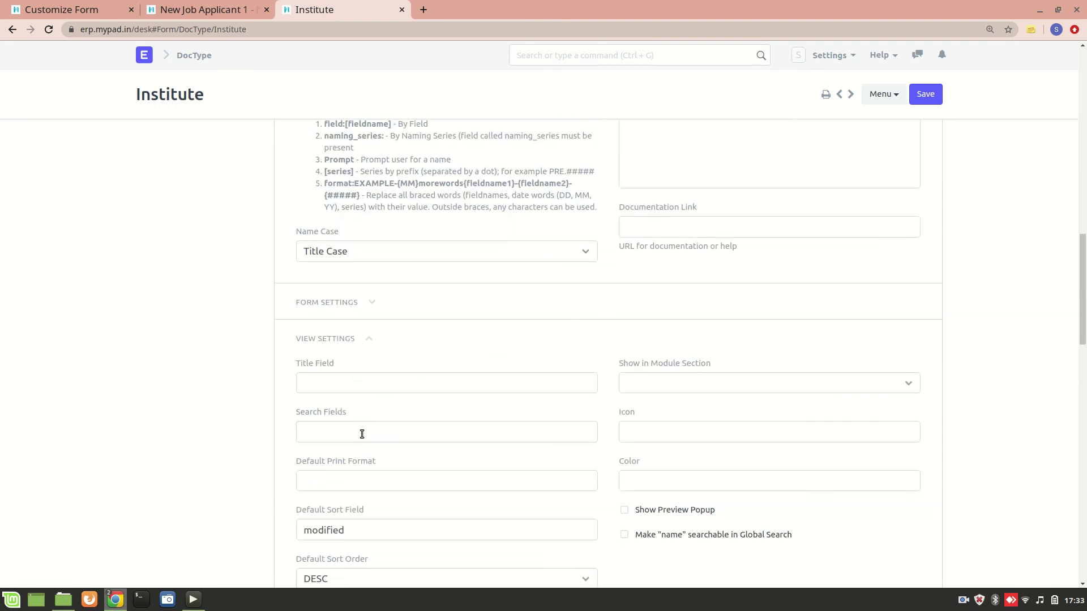
pyautogui.click(401, 423)
pyautogui.write('name1')
pyautogui.click(939, 100)
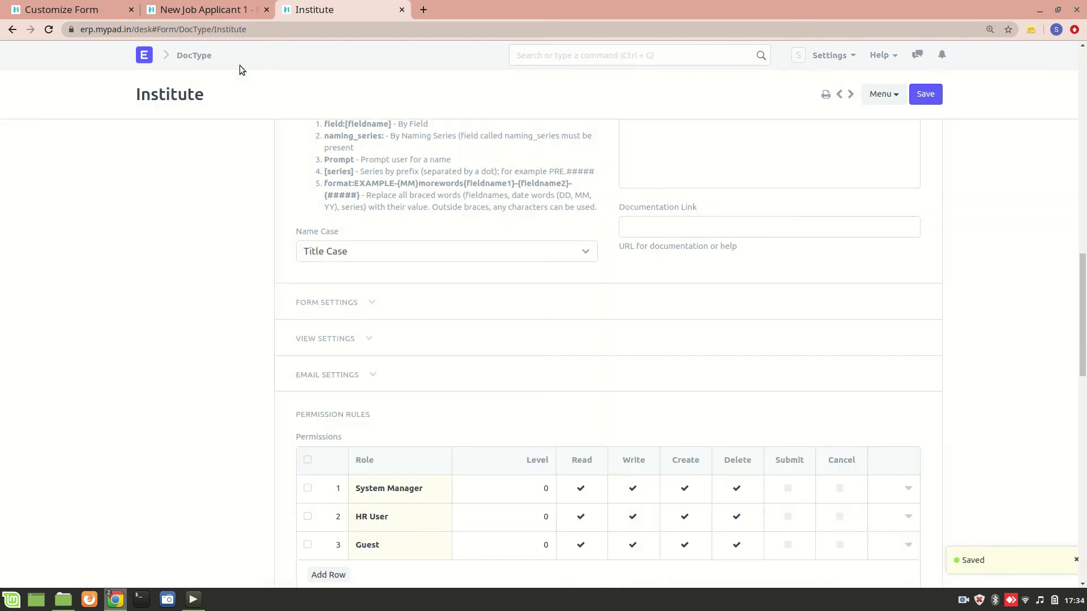
# On the reloaded new Job Applicant form, check that Institute lists SP jain and AIKTC.
pyautogui.click(213, 10)
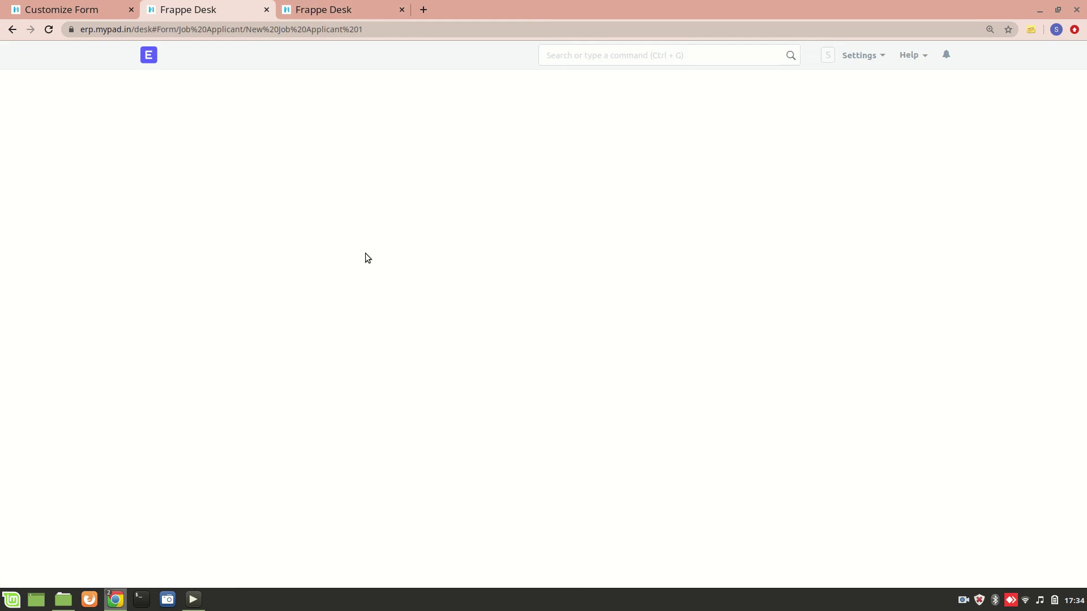
pyautogui.scroll(-4, 355, 293)
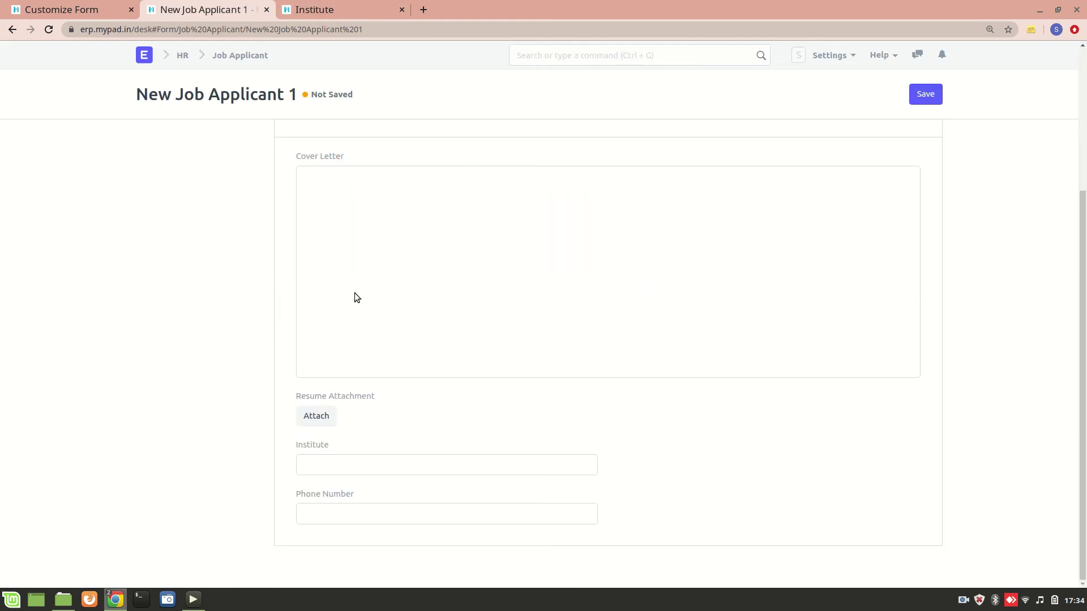
pyautogui.click(351, 473)
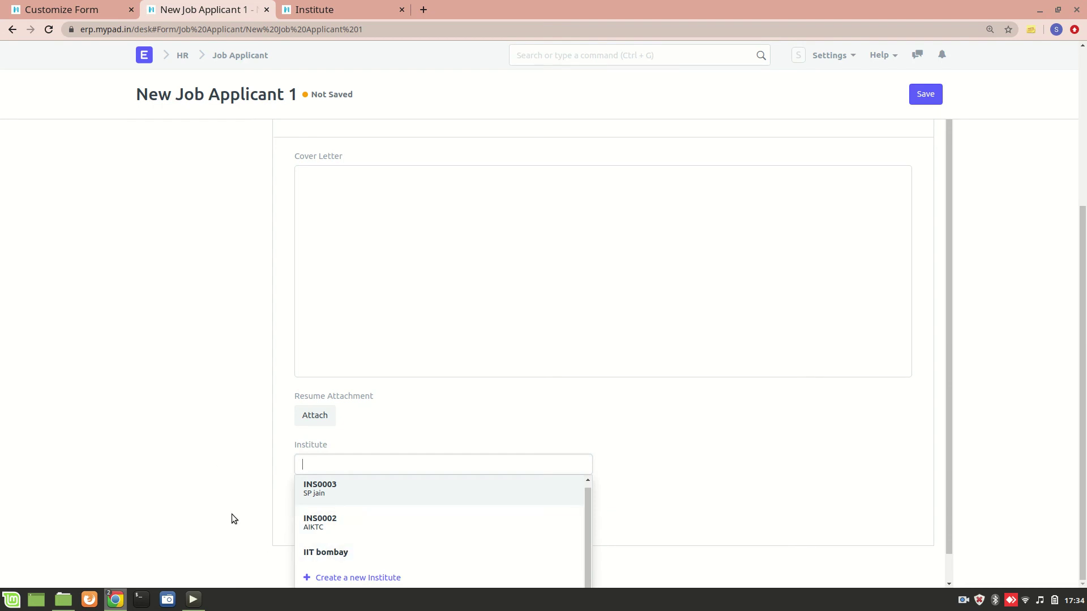
pyautogui.click(225, 450)
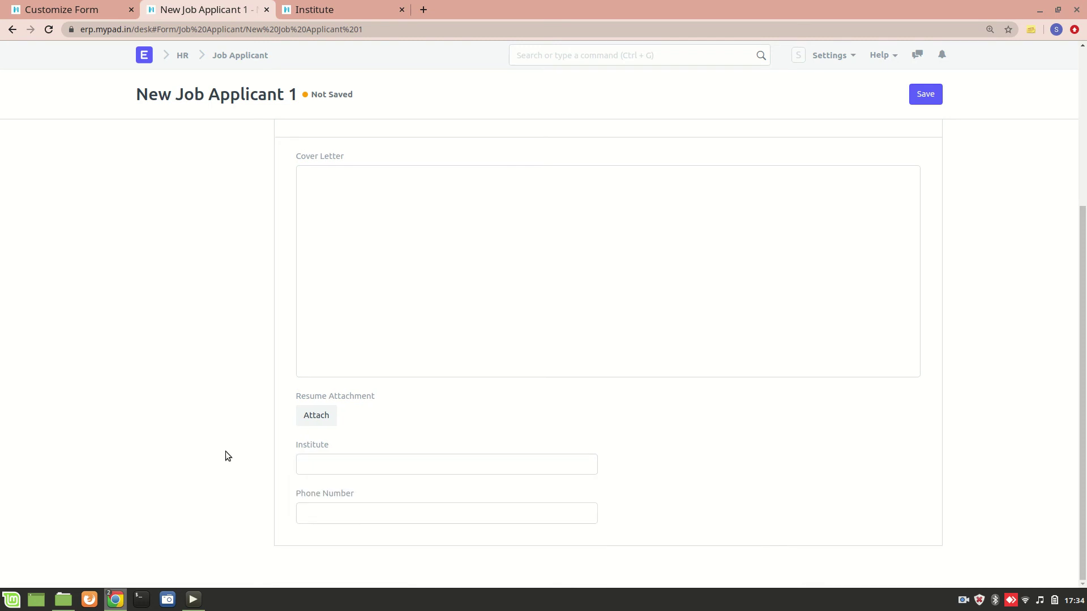
pyautogui.click(103, 4)
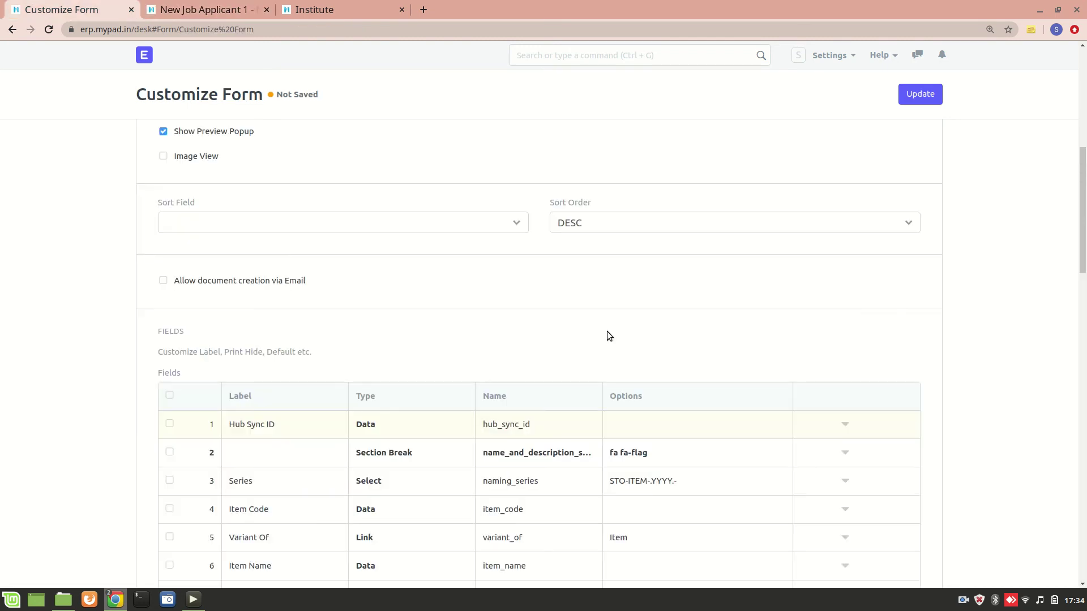
# Review the fields available in the Item Sort Field dropdown.
pyautogui.scroll(5, 606, 331)
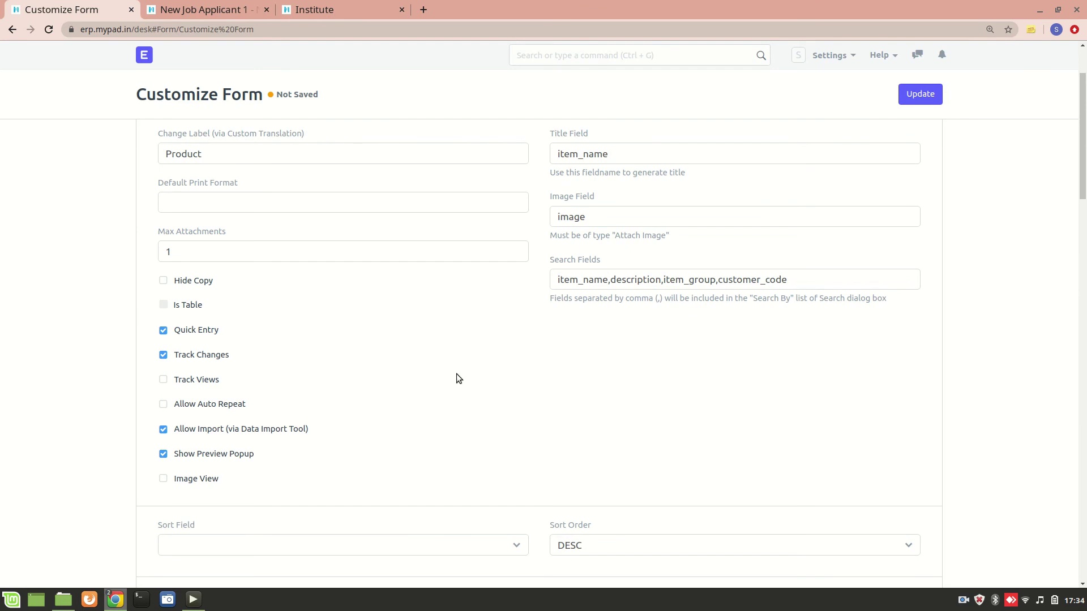
pyautogui.scroll(-4, 340, 454)
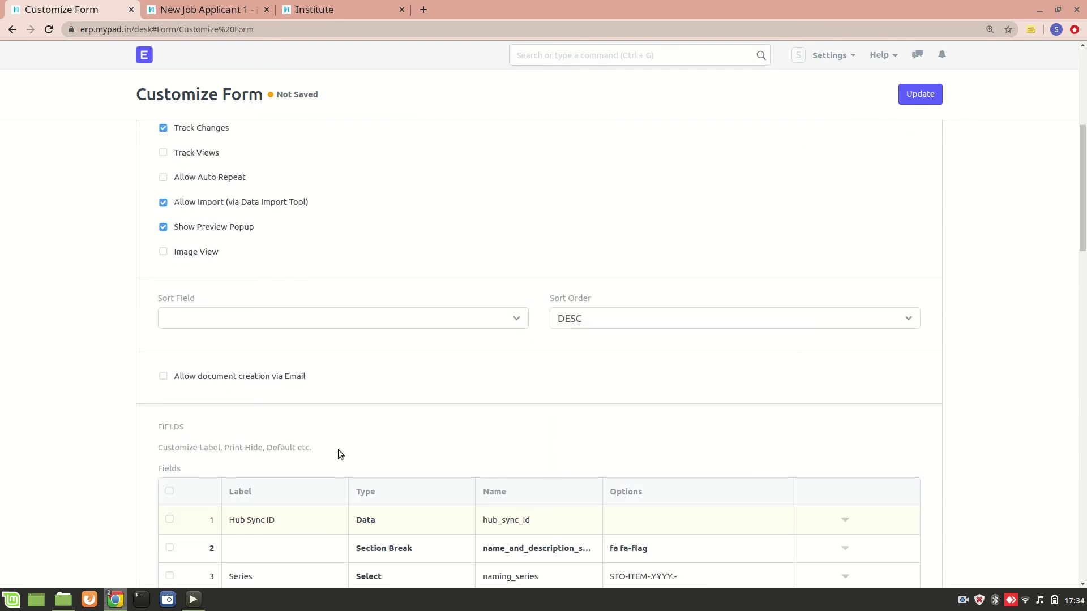
pyautogui.click(248, 319)
pyautogui.scroll(-2, 308, 287)
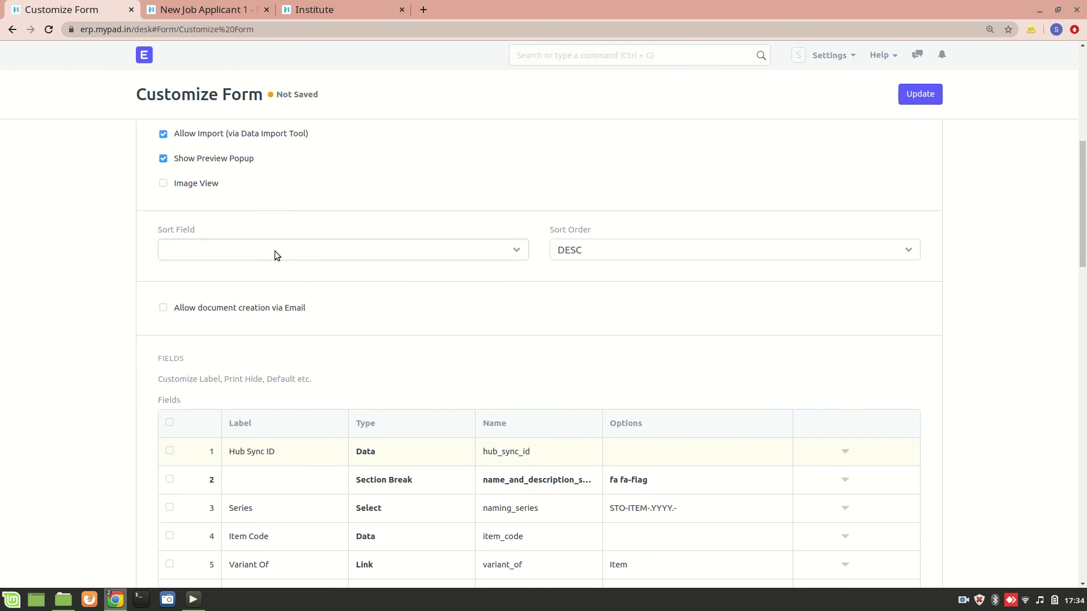
# Send the second tab from the new applicant form back to the Job Applicant list.
pyautogui.click(218, 9)
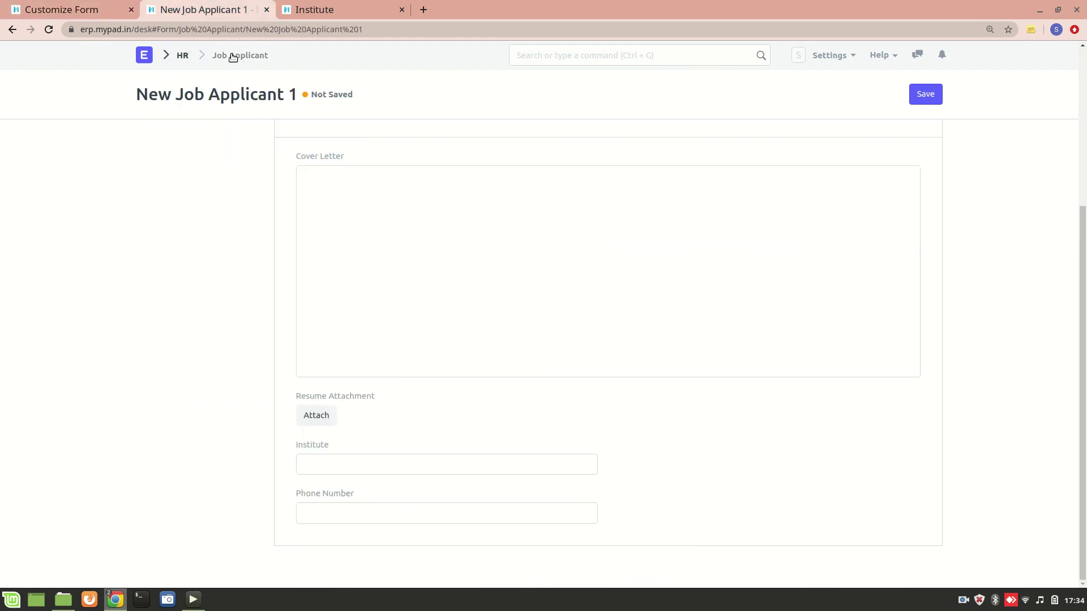
pyautogui.click(236, 56)
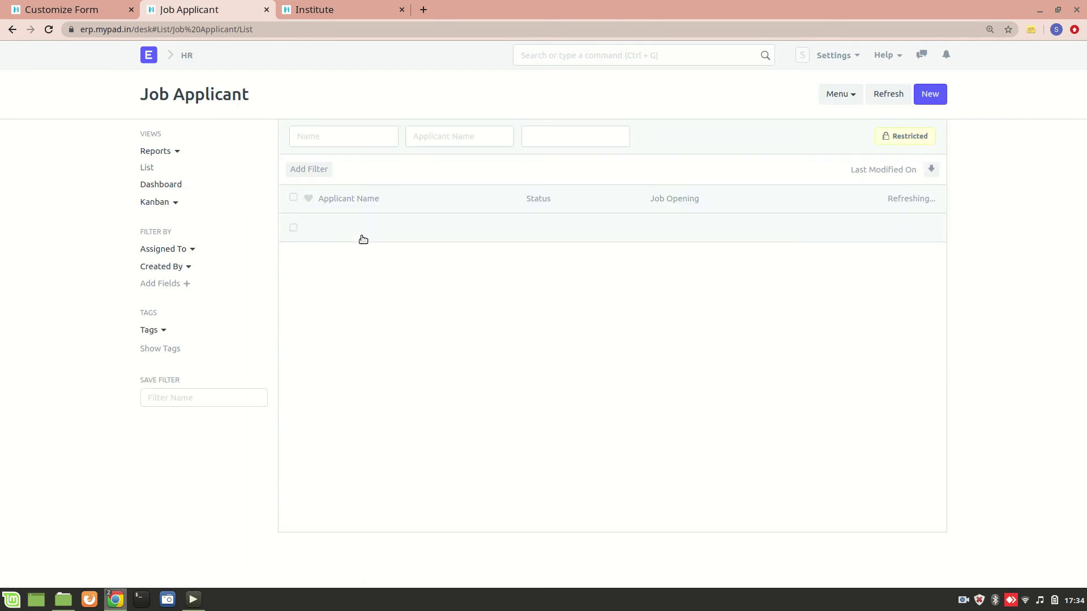
pyautogui.click(62, 9)
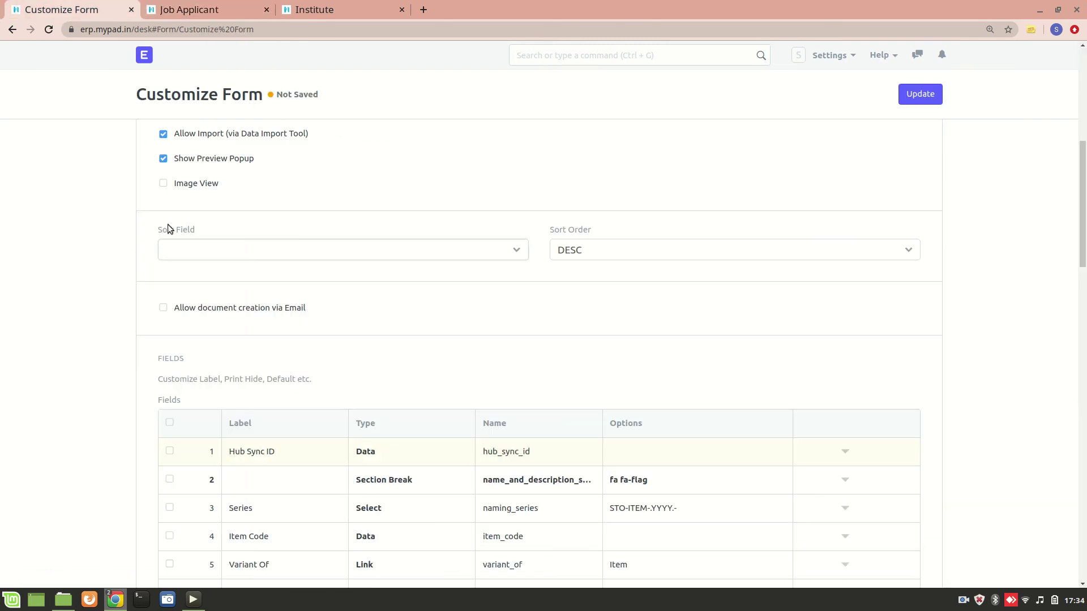
# Set the Item Sort Field to modified and the Sort Order to DESC.
pyautogui.click(225, 249)
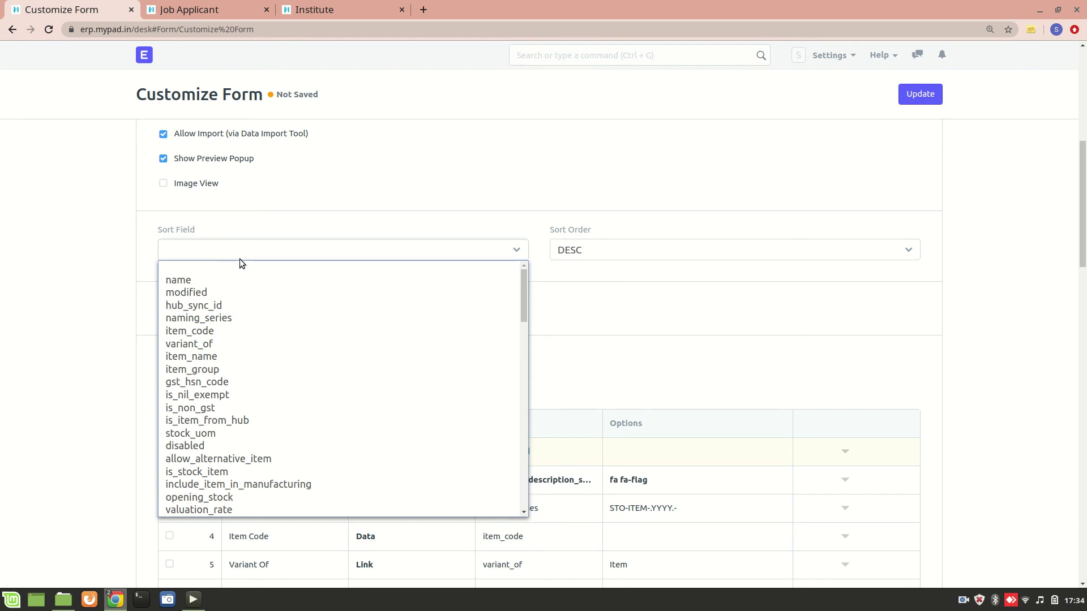
pyautogui.click(259, 292)
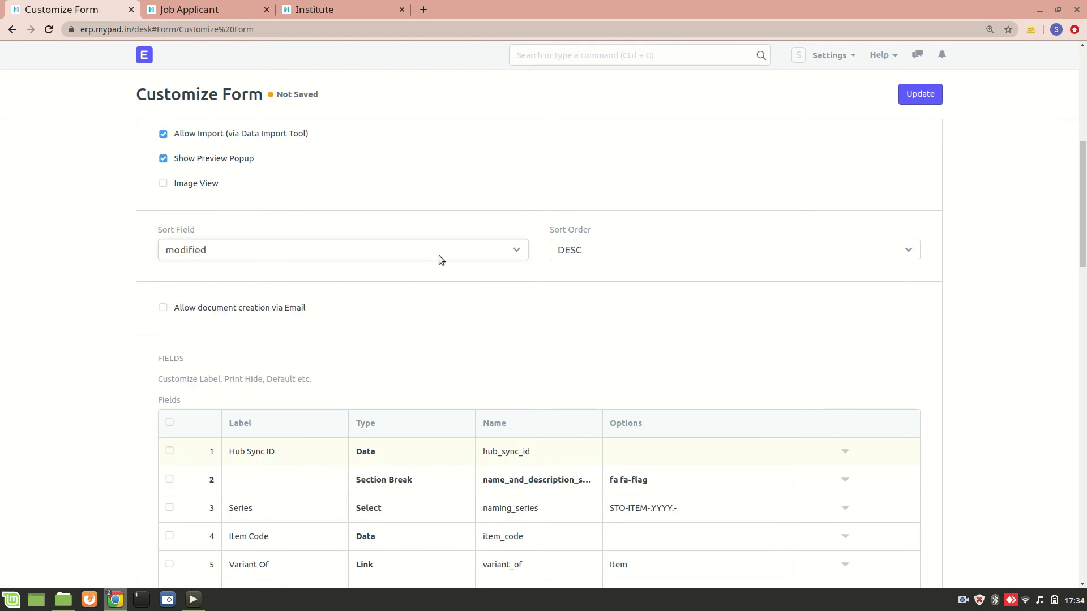
pyautogui.click(623, 259)
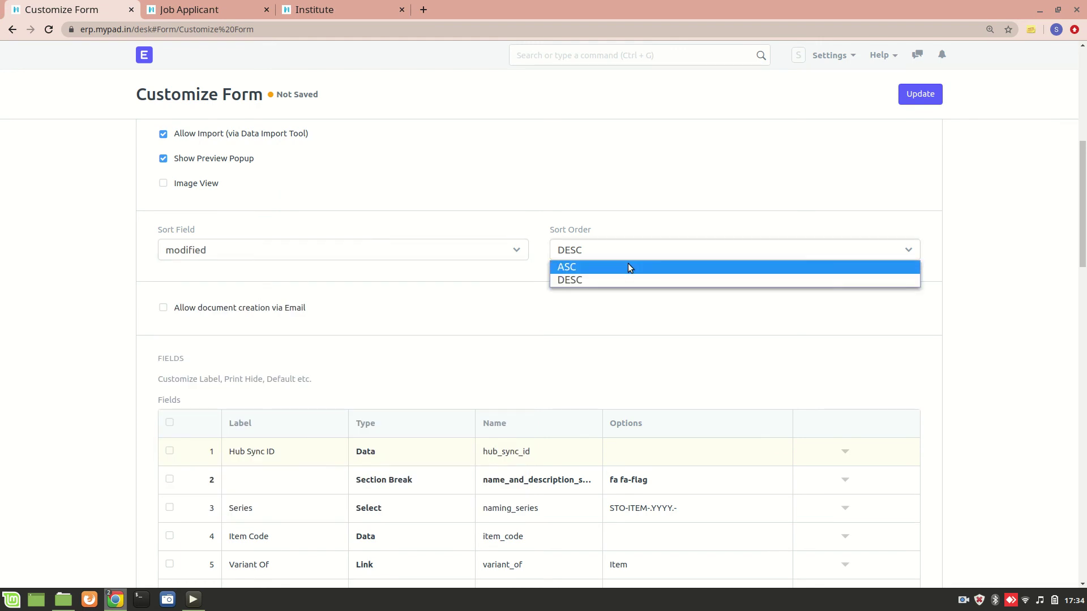
pyautogui.click(638, 283)
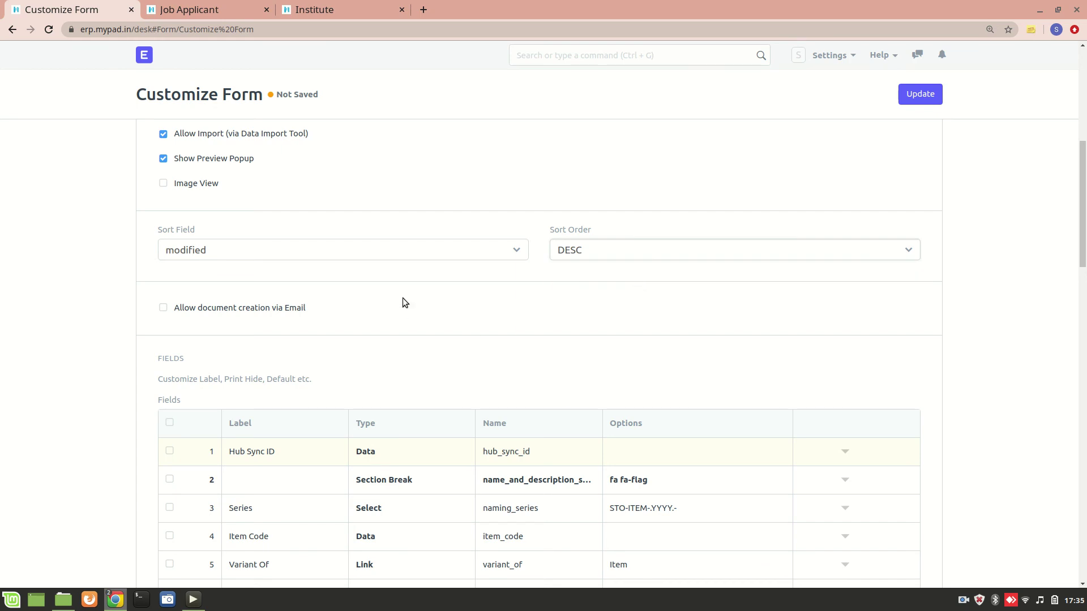
pyautogui.scroll(5, 401, 300)
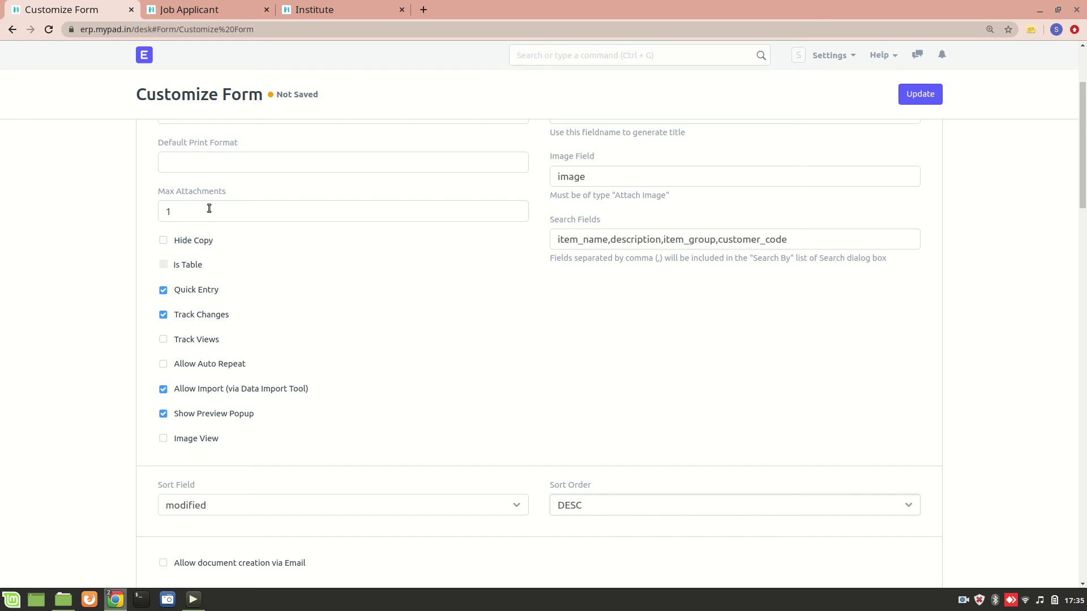
pyautogui.scroll(1, 237, 237)
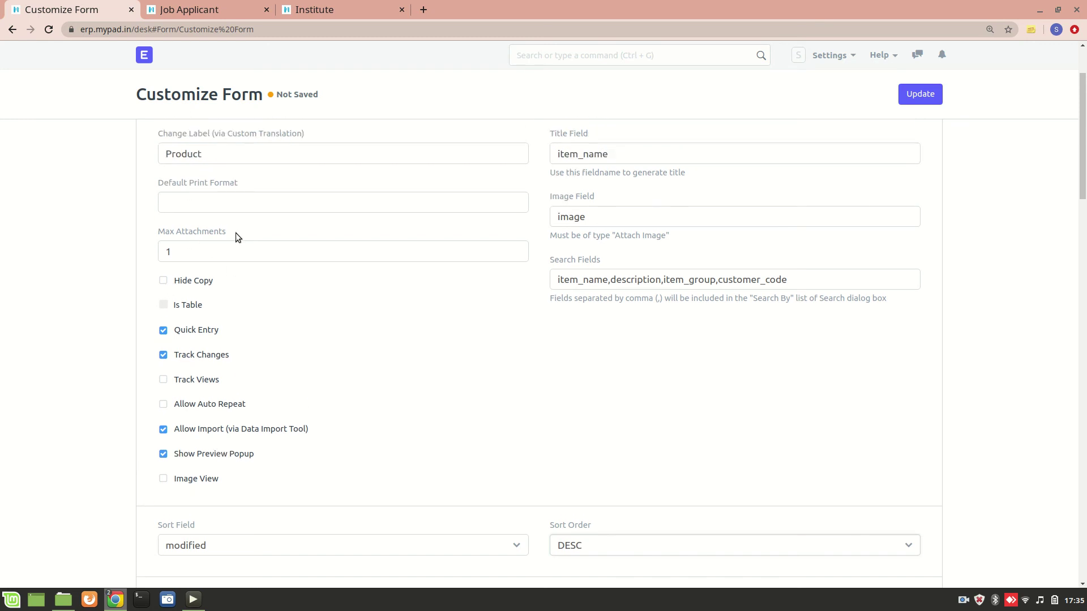
pyautogui.scroll(1, 236, 237)
pyautogui.scroll(2, 291, 148)
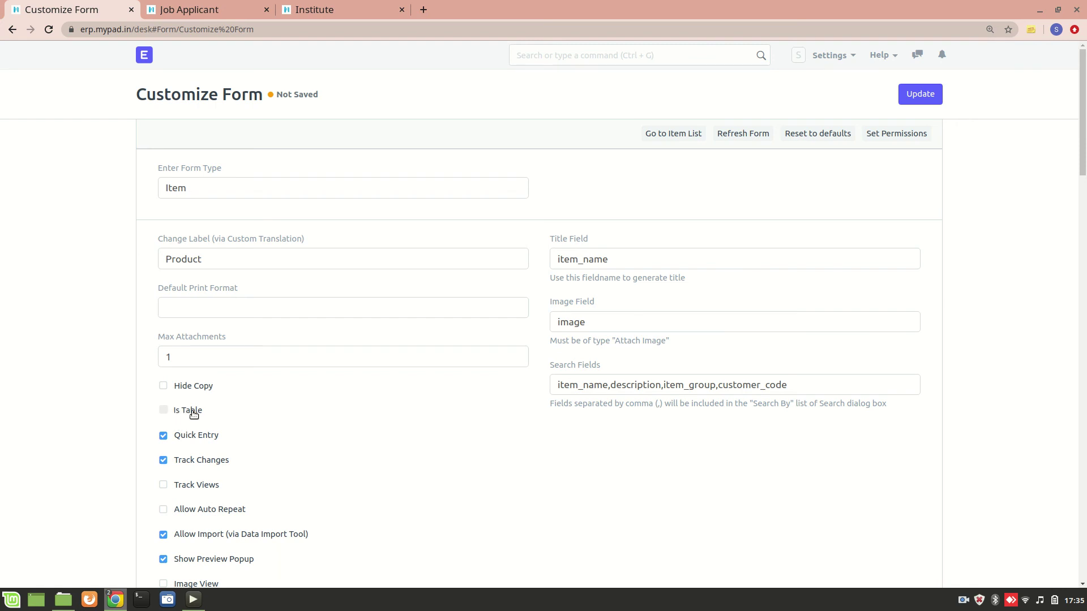
pyautogui.scroll(-2, 307, 419)
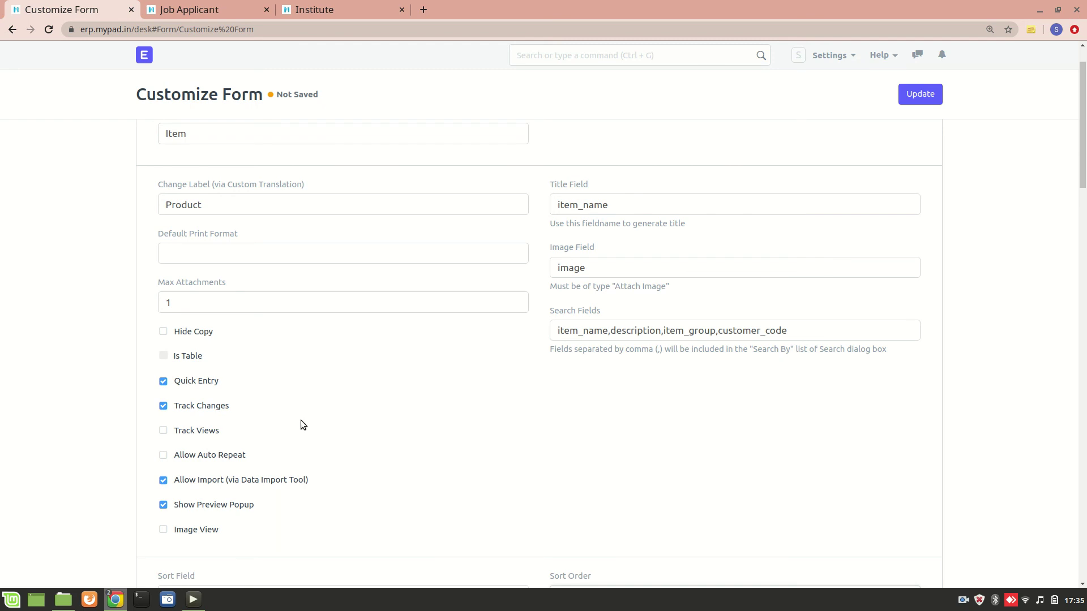
pyautogui.scroll(-1, 331, 434)
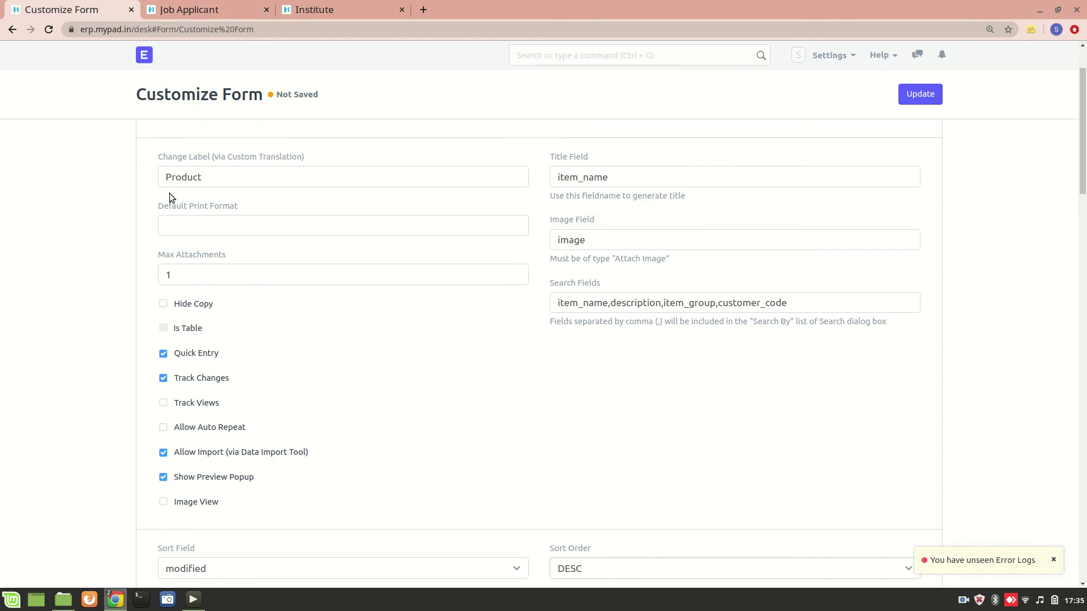
pyautogui.scroll(3, 169, 192)
# In the second tab, search 'ite', open the Item List and start a New Item quick entry.
pyautogui.click(247, 7)
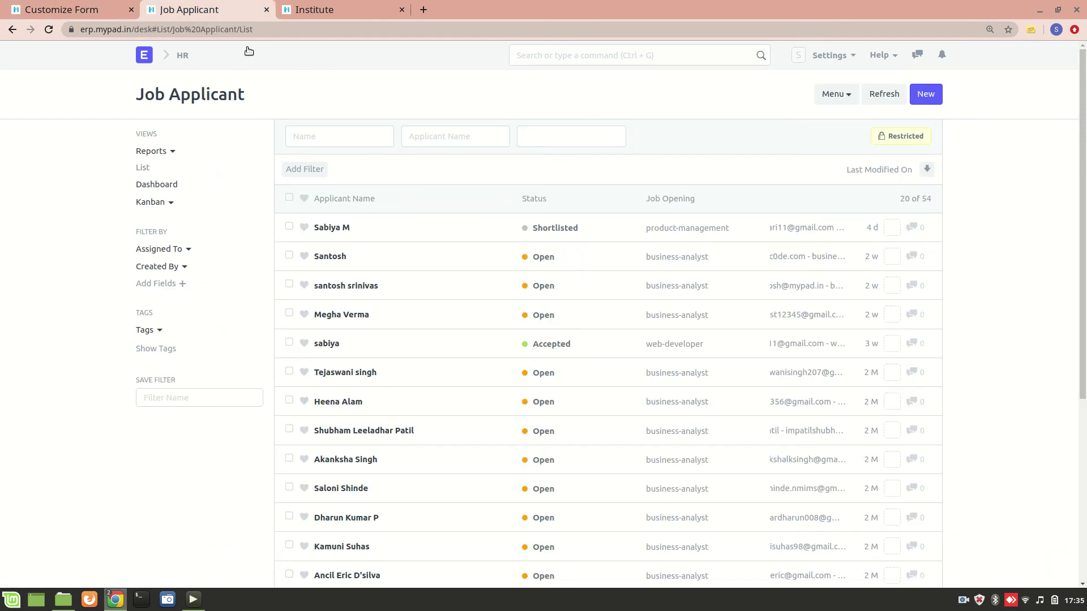
pyautogui.click(720, 55)
pyautogui.write('ite')
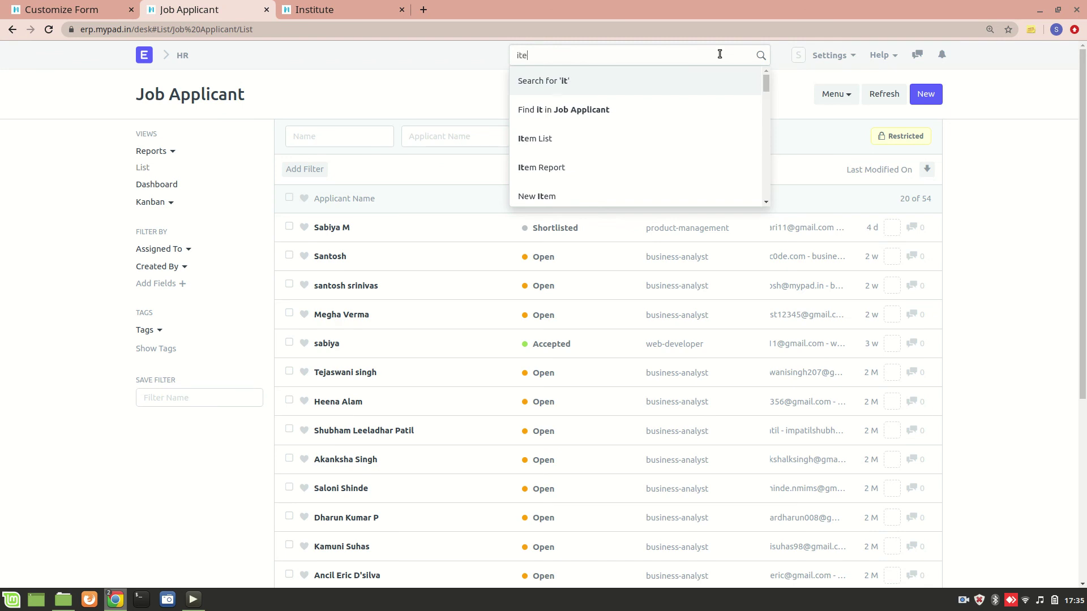
pyautogui.click(736, 138)
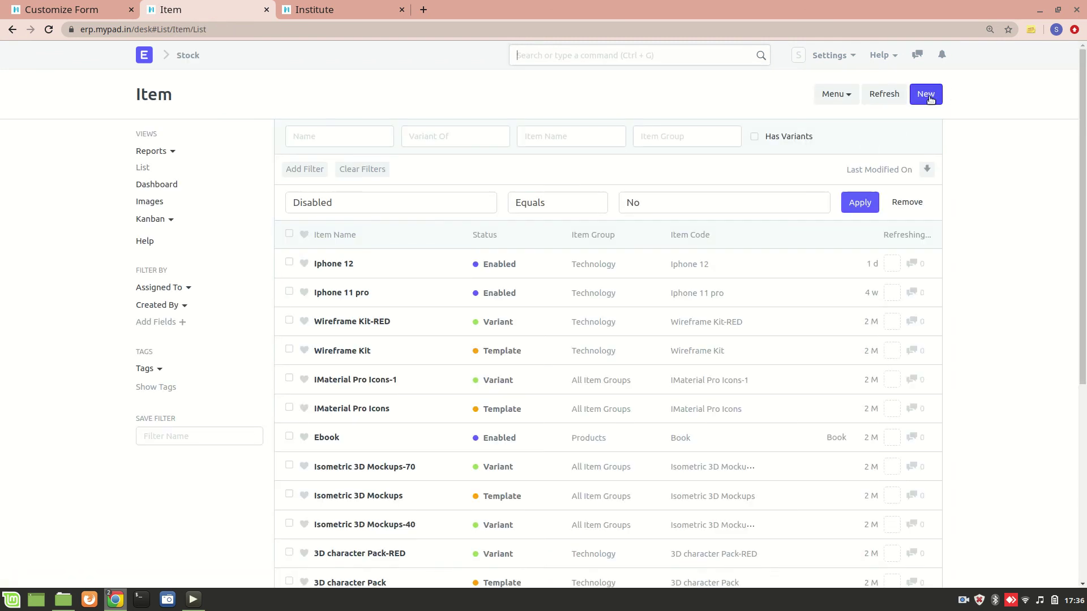
pyautogui.click(926, 94)
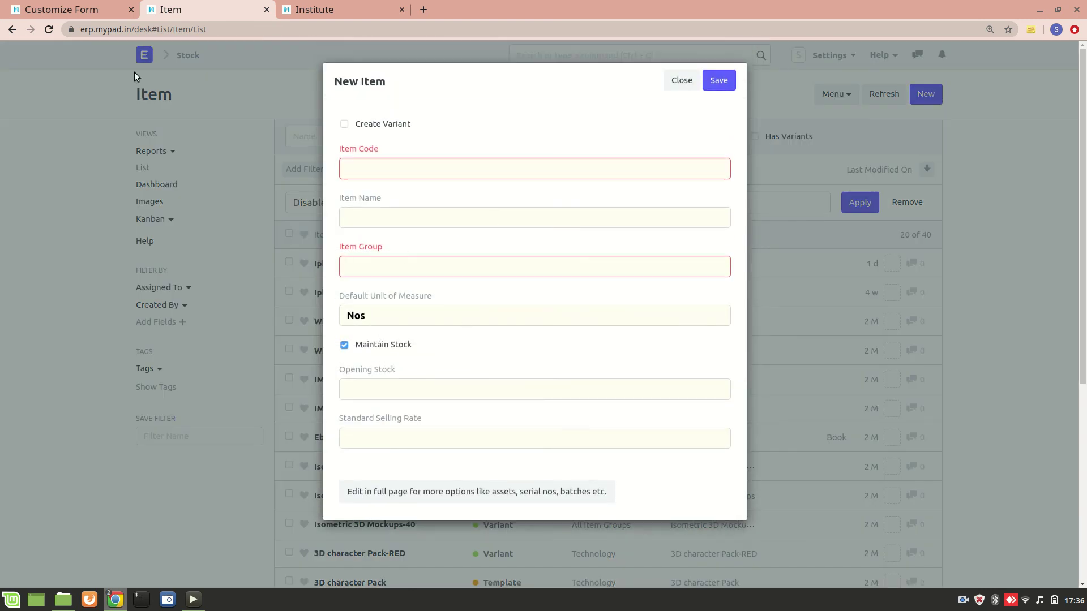
pyautogui.click(72, 5)
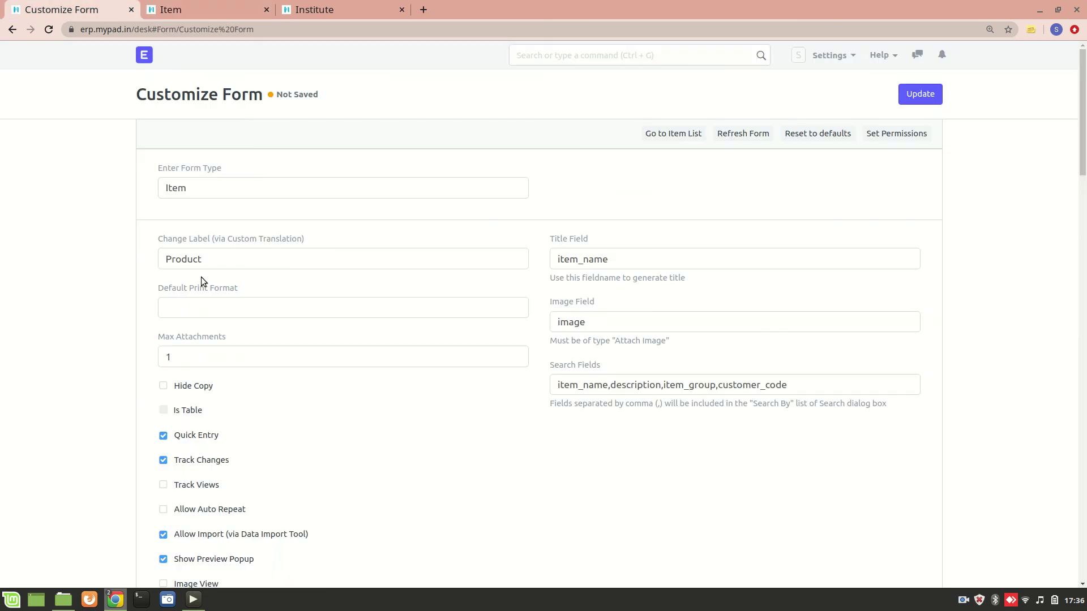
# Close the New Item quick-entry dialog and open the Iphone 12 record to review its activity.
pyautogui.scroll(-2, 280, 332)
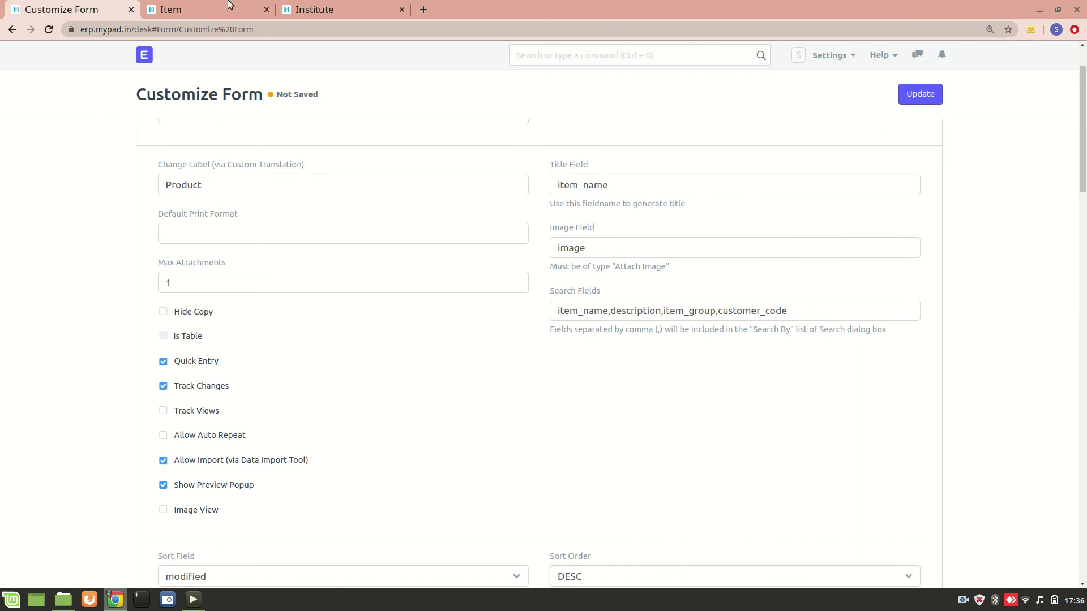
pyautogui.click(226, 8)
pyautogui.click(302, 220)
pyautogui.click(333, 264)
pyautogui.scroll(-20, 375, 322)
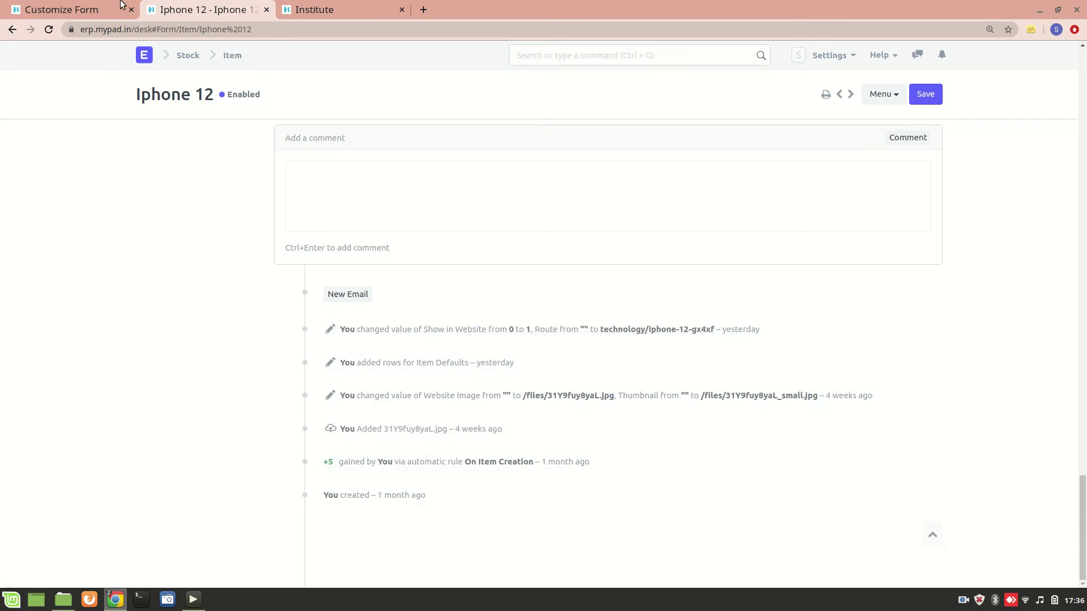
pyautogui.click(71, 9)
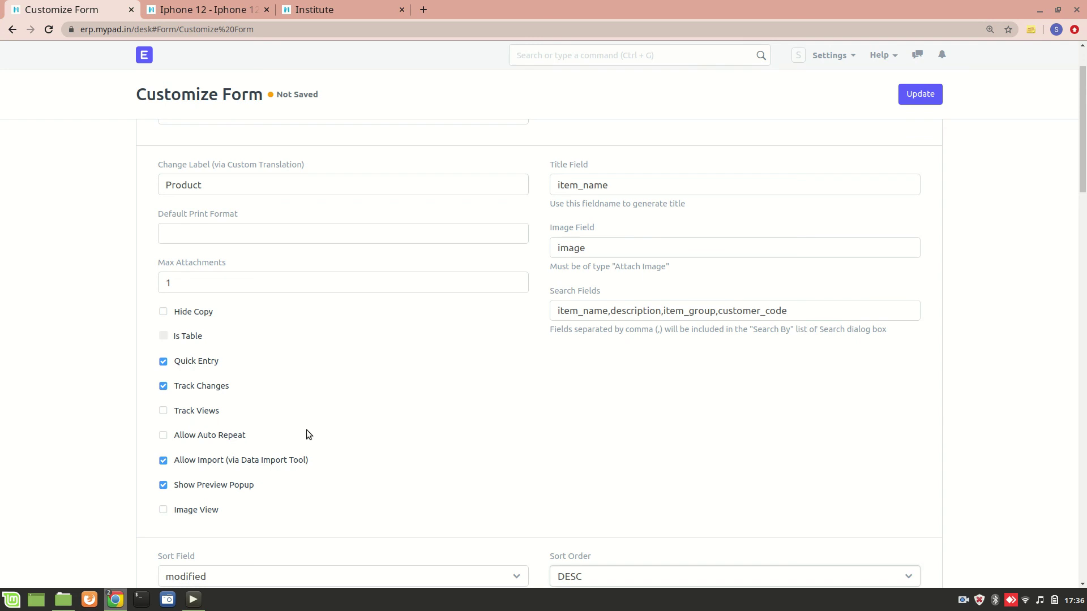
pyautogui.scroll(-1, 279, 437)
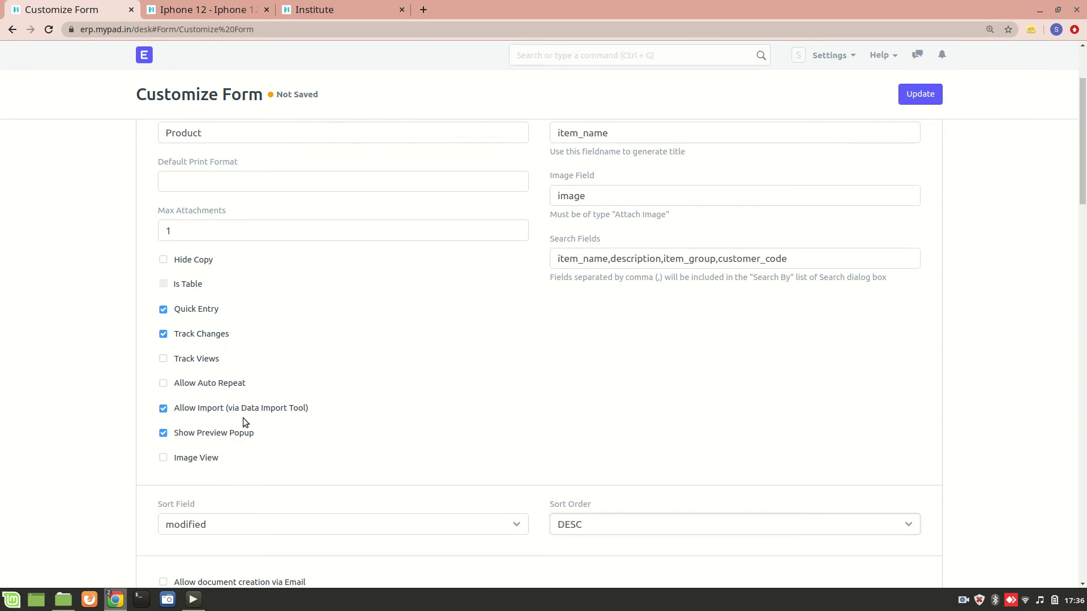
# Go up from the Iphone 12 record to the Item list, sorted by last modified.
pyautogui.click(220, 10)
pyautogui.click(116, 5)
pyautogui.click(175, 9)
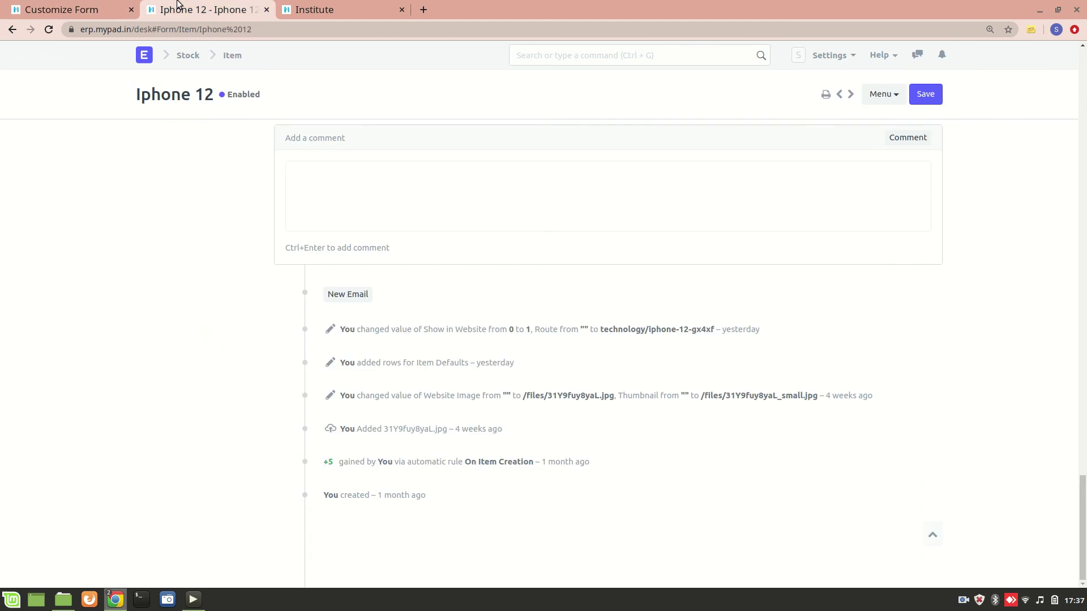
pyautogui.click(228, 66)
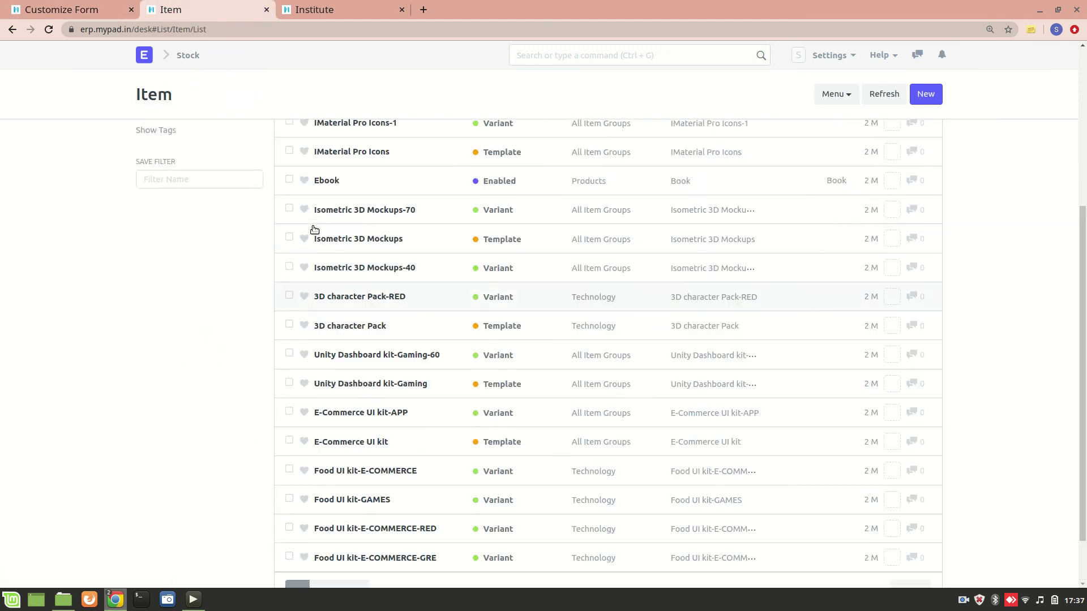
pyautogui.click(101, 8)
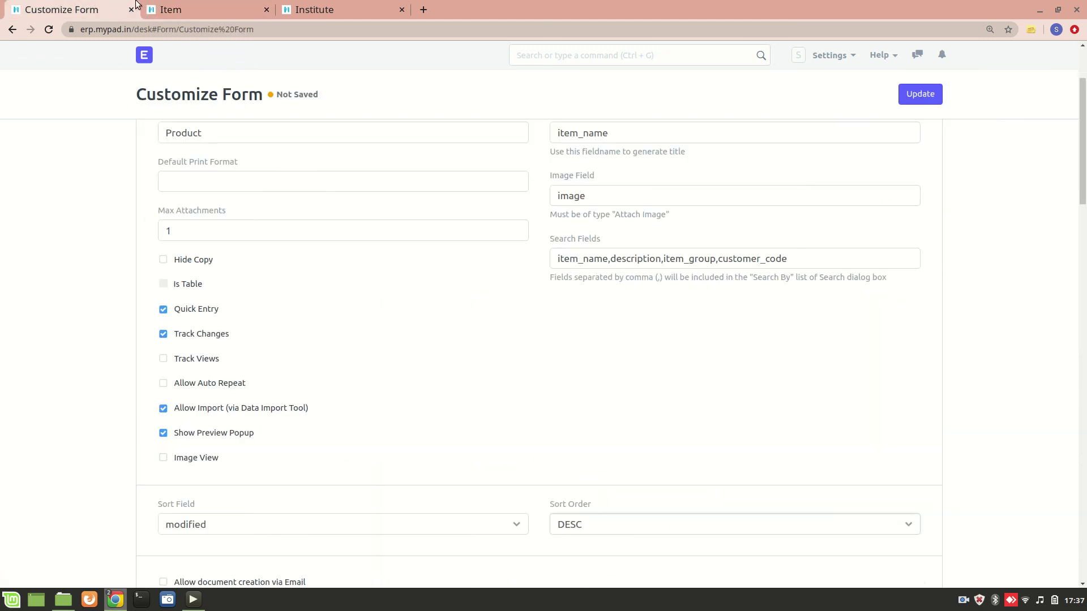
pyautogui.click(196, 8)
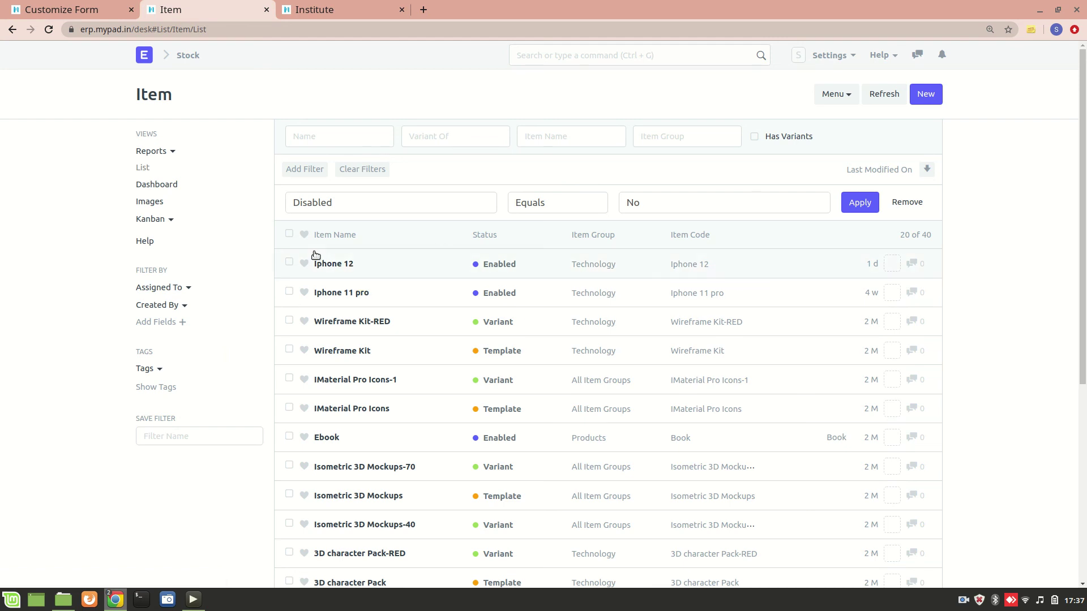
pyautogui.click(54, 9)
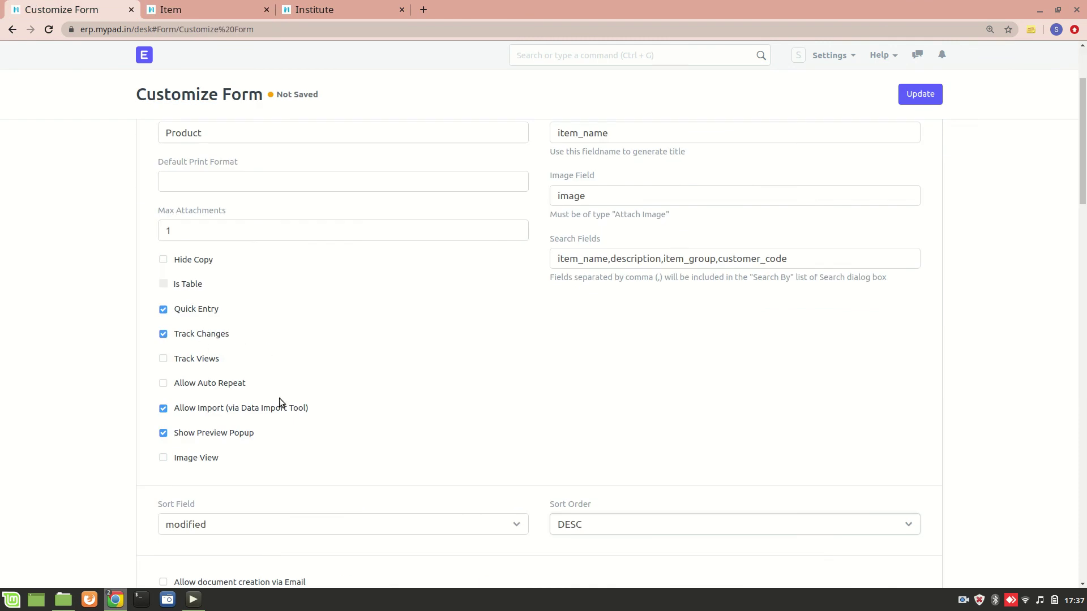
pyautogui.scroll(-2, 280, 399)
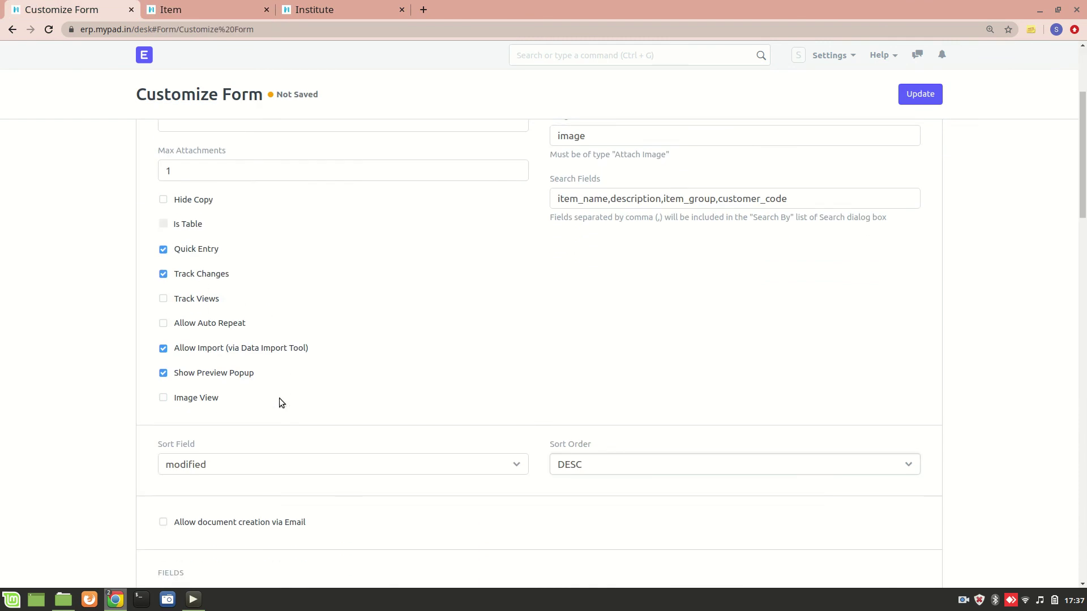
pyautogui.scroll(-10, 280, 398)
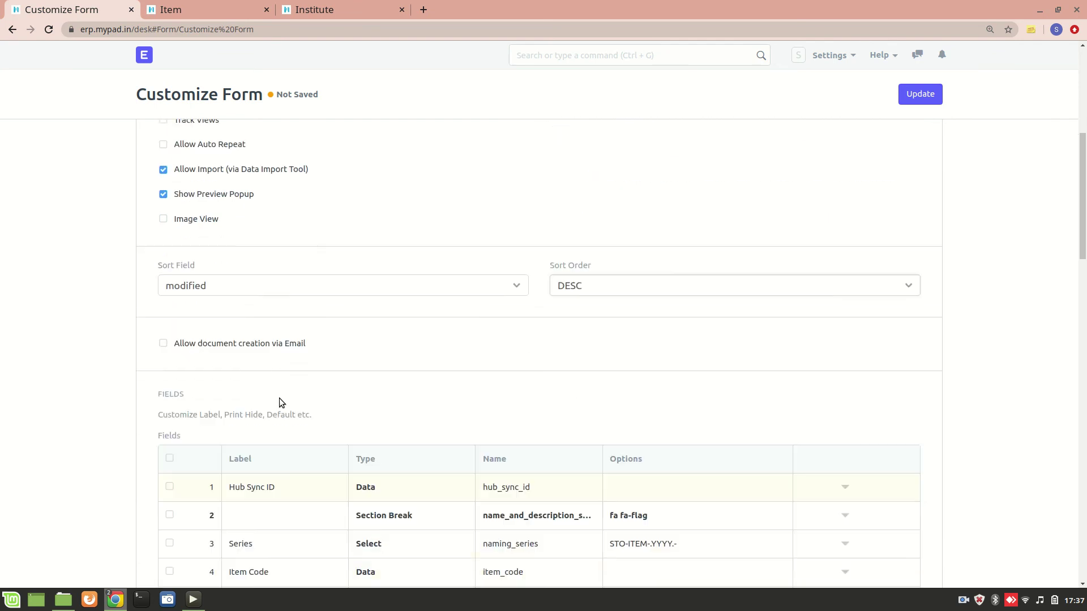
pyautogui.scroll(-6, 263, 372)
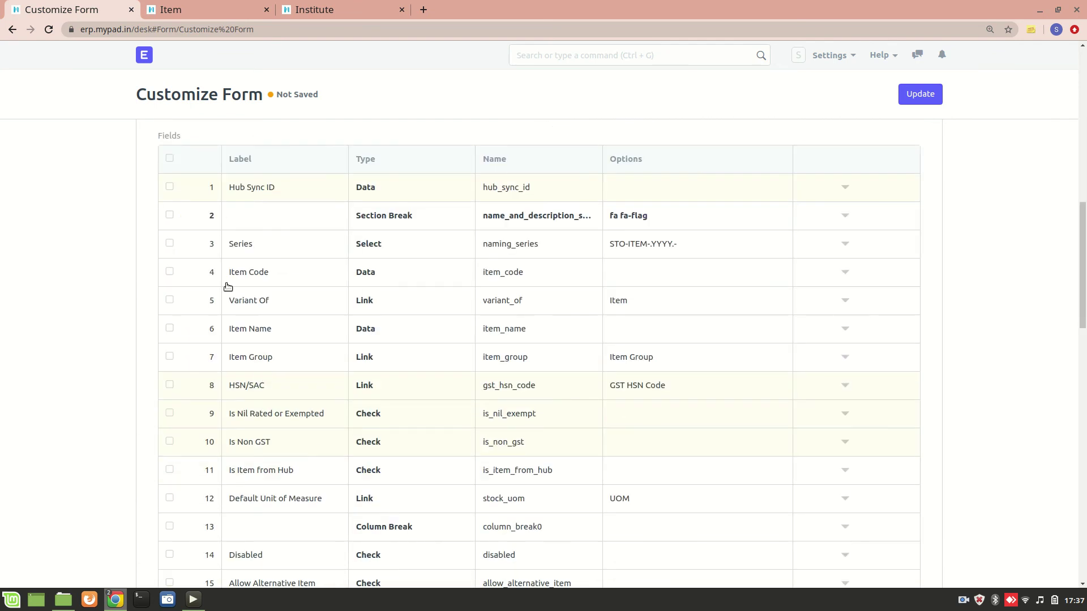
pyautogui.scroll(-6, 250, 284)
pyautogui.scroll(20, 252, 284)
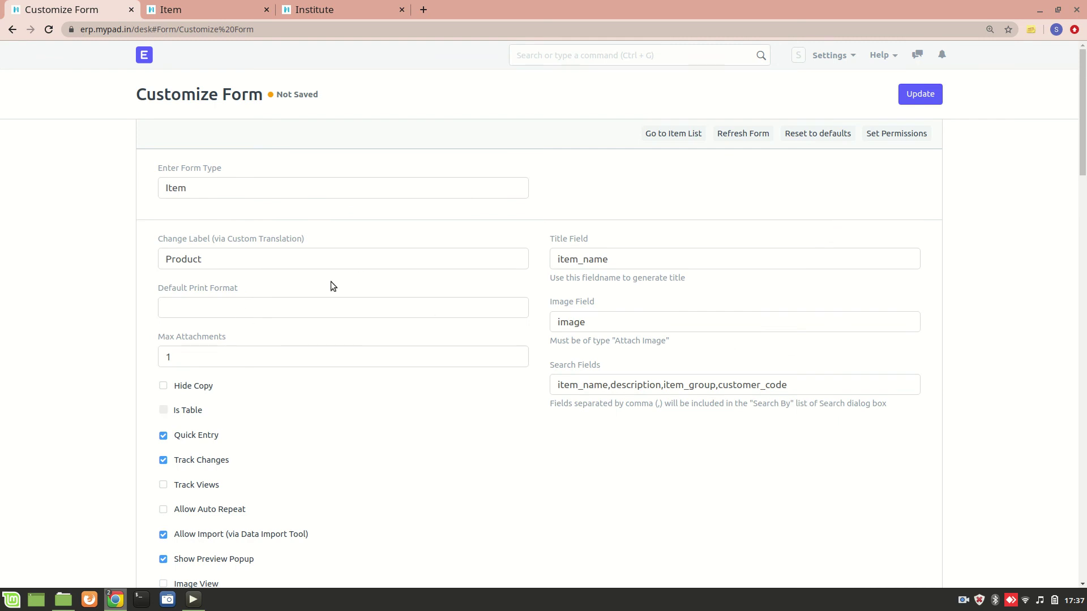
pyautogui.scroll(-4, 330, 283)
pyautogui.scroll(-2, 622, 407)
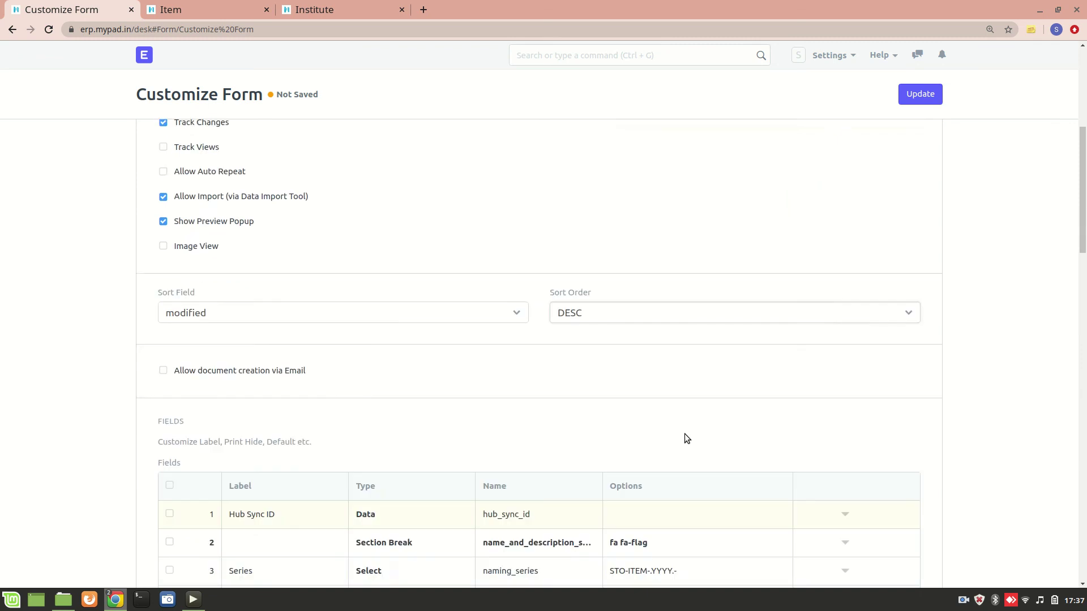